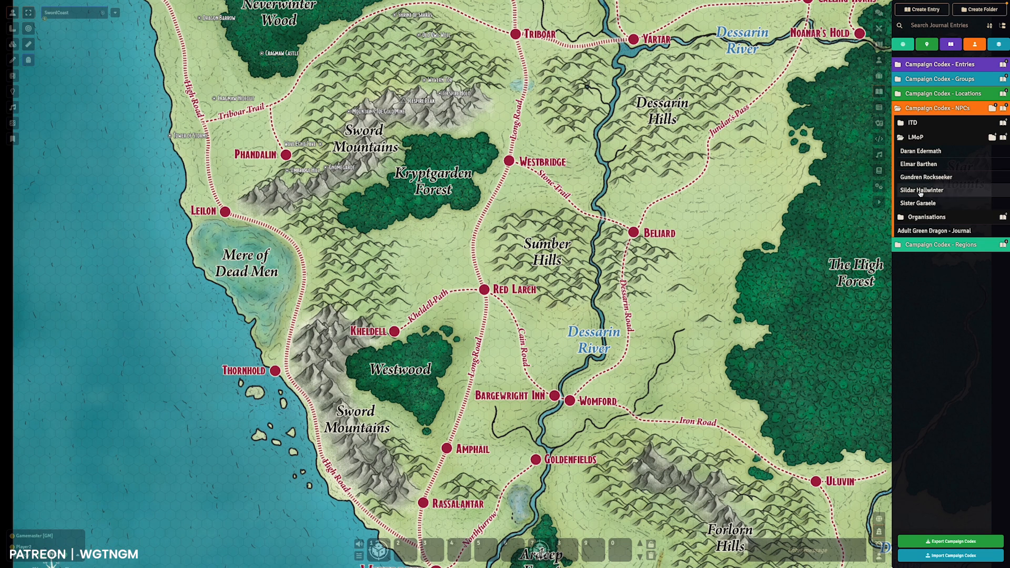
# - Open the Sildar Hallwinter and Gundren Rockseeker NPC journals, arrange them so both can be seen, and bring Gundren's to the front
pyautogui.click(920, 190)
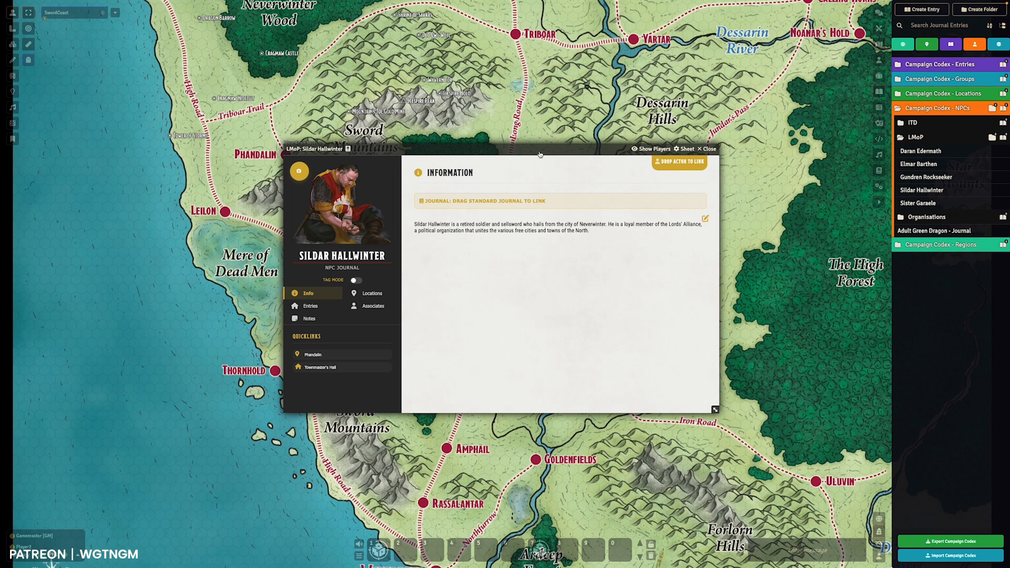
pyautogui.moveTo(539, 154); pyautogui.dragTo(536, 138)
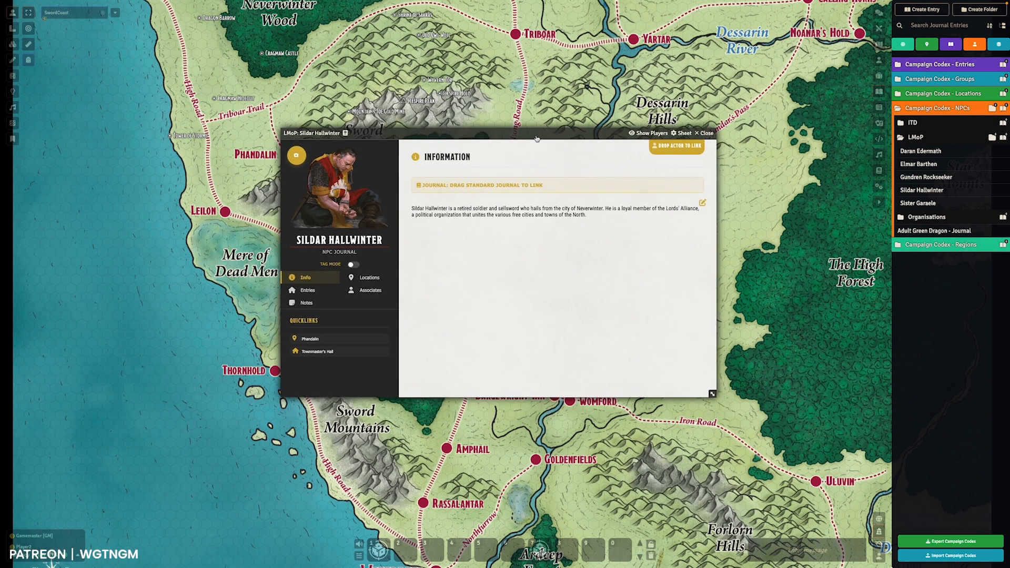
pyautogui.click(926, 178)
pyautogui.moveTo(502, 152); pyautogui.dragTo(564, 183)
pyautogui.moveTo(506, 135); pyautogui.dragTo(442, 112)
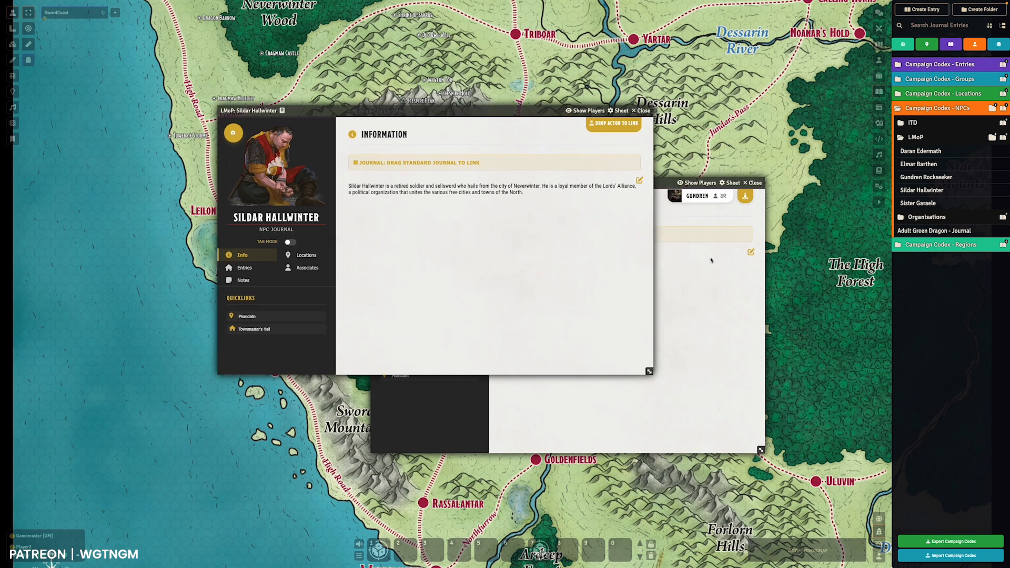
pyautogui.click(710, 259)
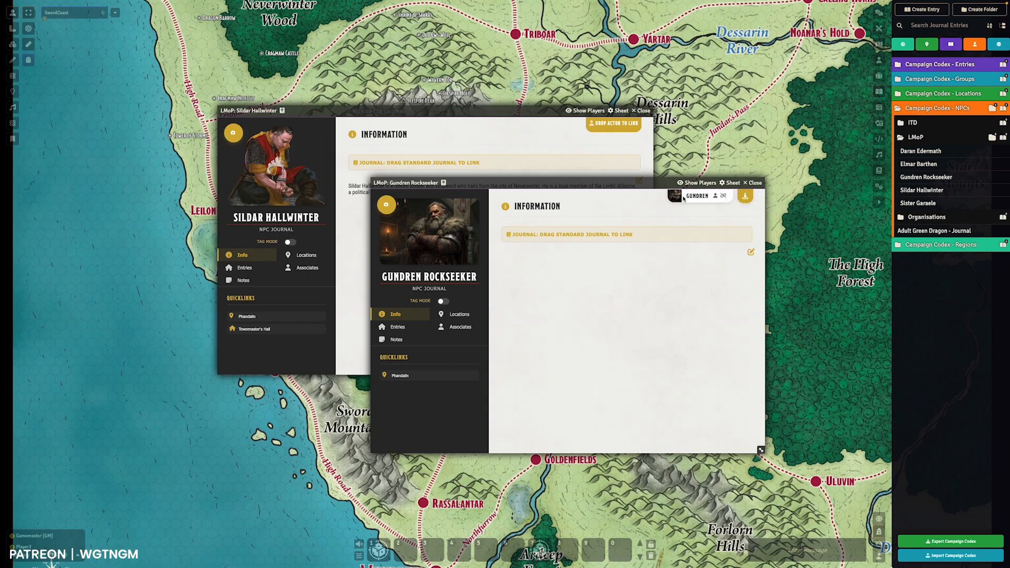
# - View Gundren's linked actor sheet, unlink the actor, and link the Gundren actor to the Gundren Rockseeker journal again
pyautogui.click(716, 197)
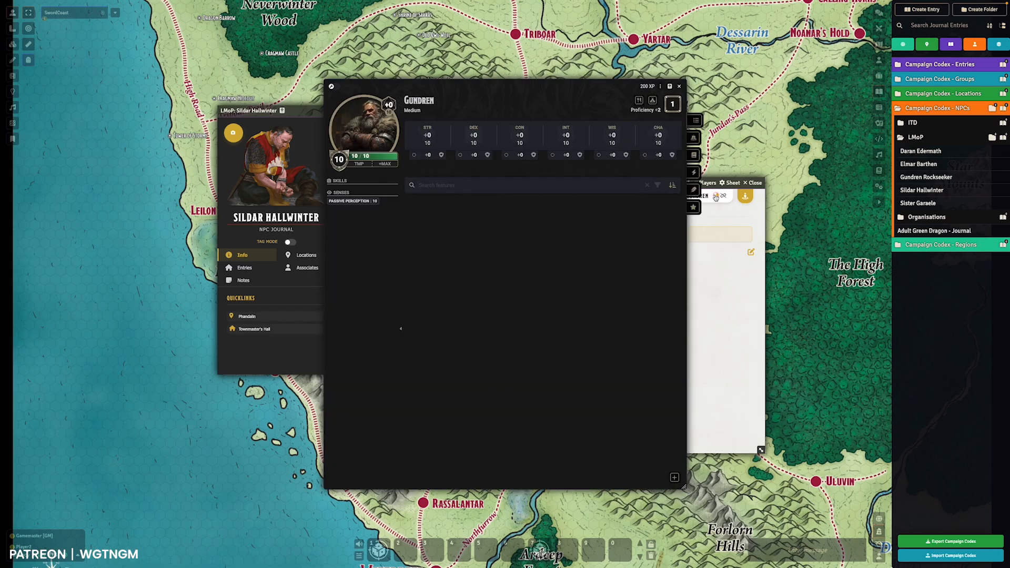
pyautogui.click(680, 87)
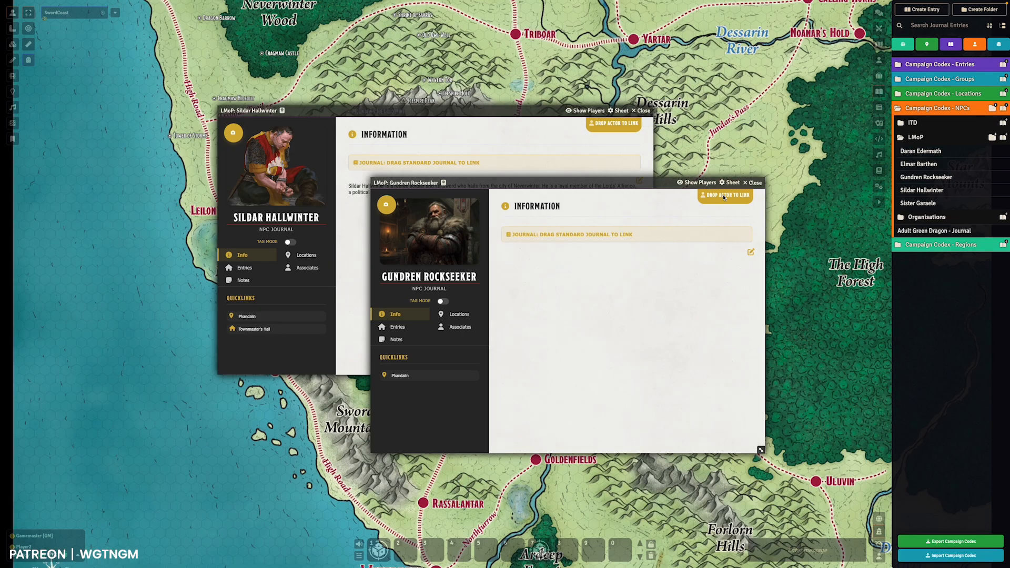
pyautogui.click(879, 60)
pyautogui.moveTo(924, 118); pyautogui.dragTo(726, 196)
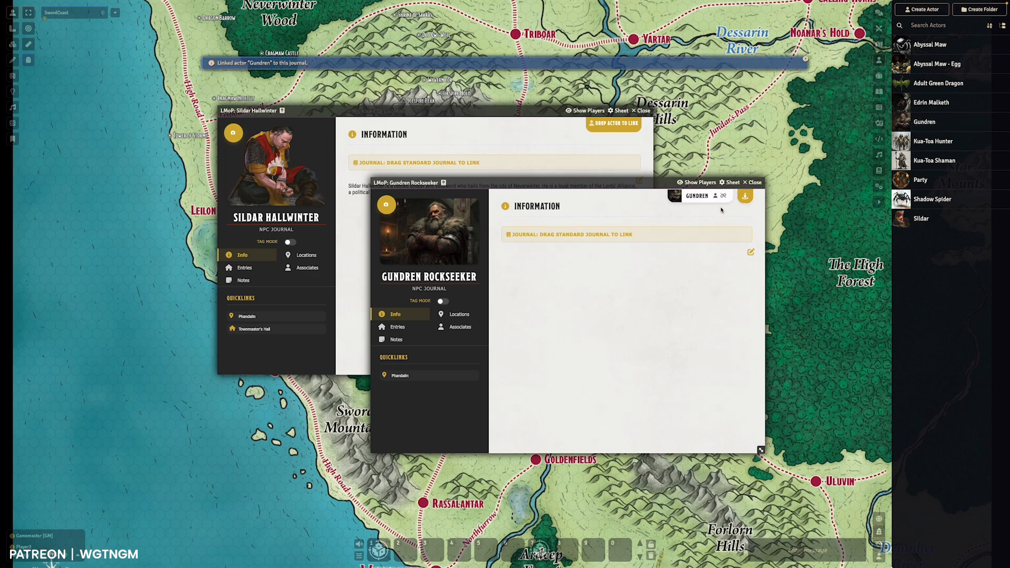
pyautogui.click(879, 91)
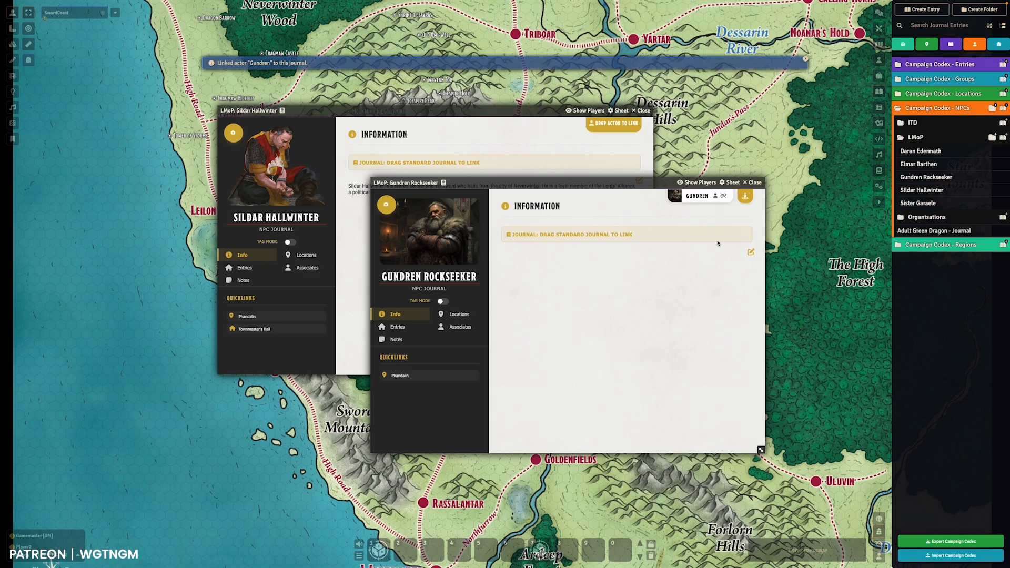
# - Write "Editor" as a heading in Gundren Rockseeker's information text and save it
pyautogui.click(749, 253)
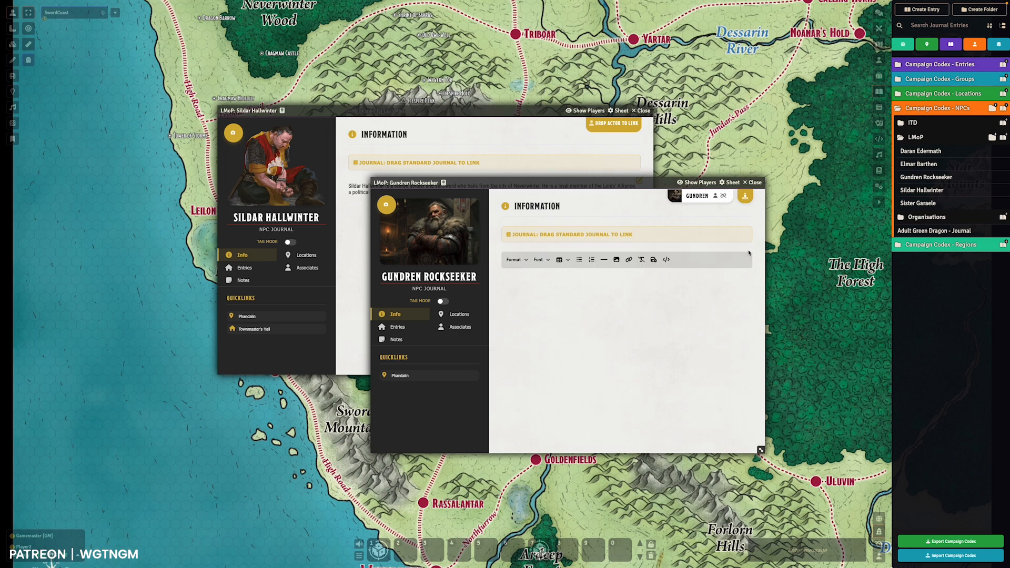
pyautogui.write('Editor')
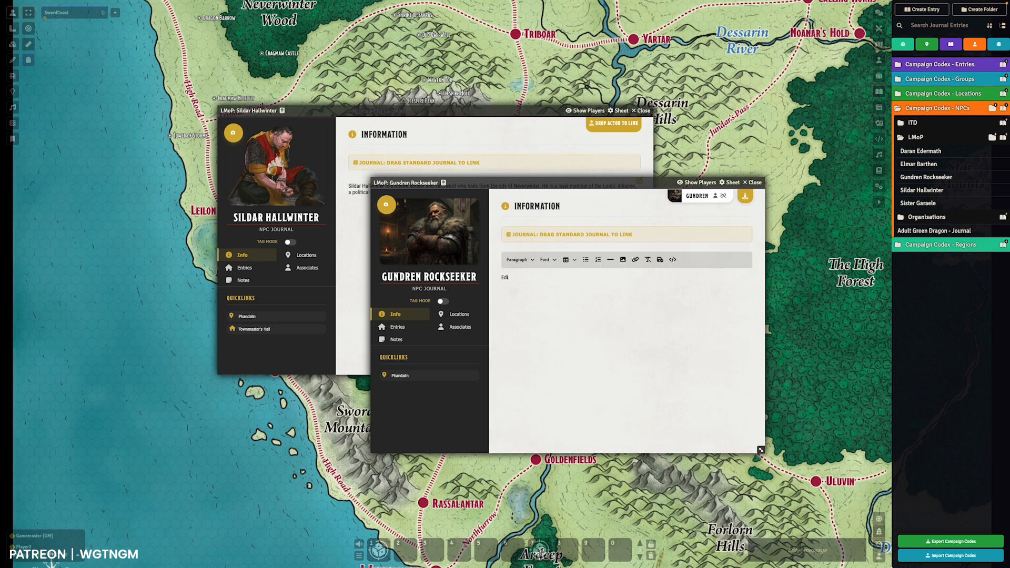
pyautogui.click(531, 263)
pyautogui.click(551, 275)
pyautogui.click(659, 259)
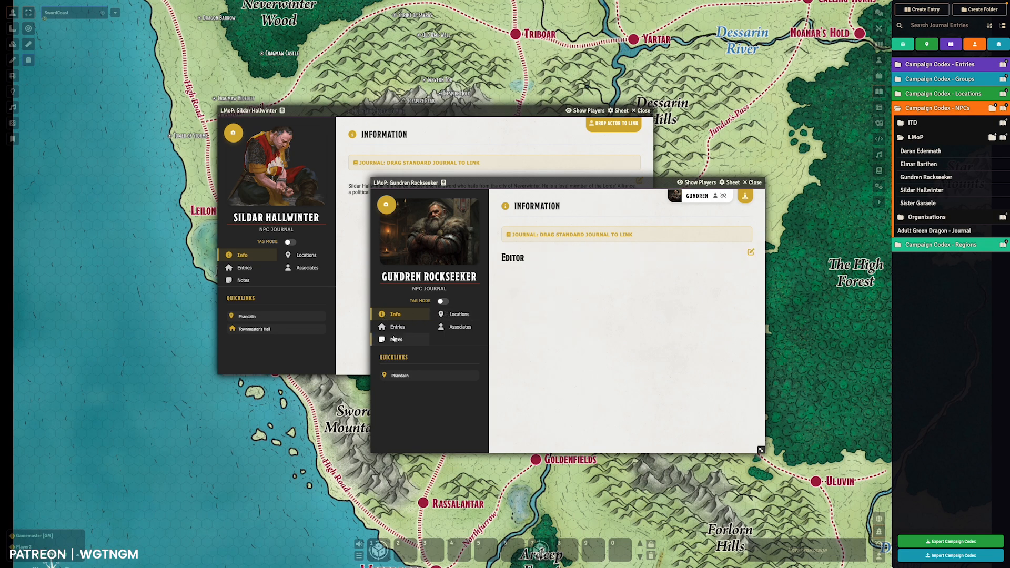
# - Examine Gundren's locations, entries and associates along with the dialogs for creating a location and an entry, and close the journal
pyautogui.click(453, 314)
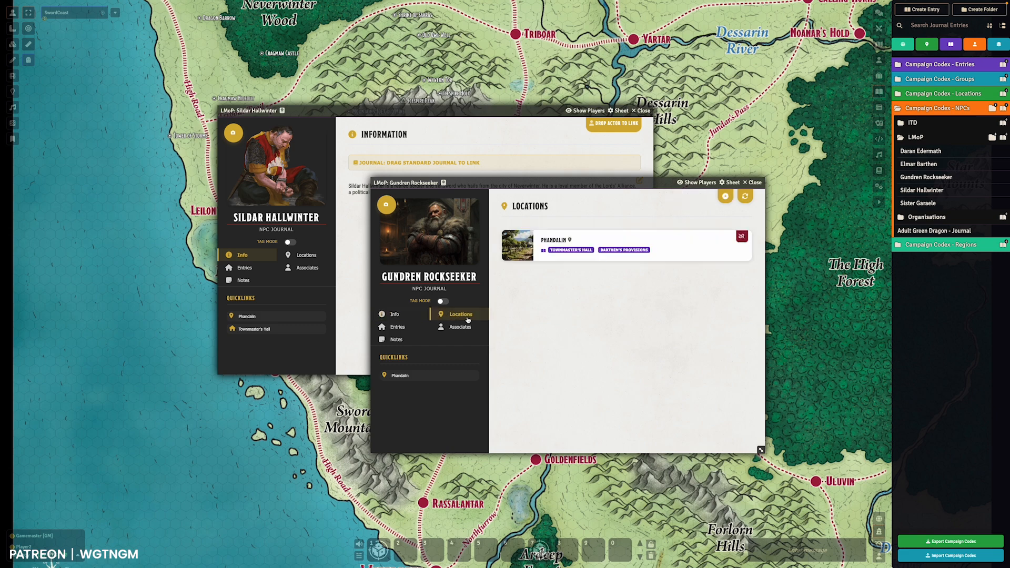
pyautogui.click(726, 198)
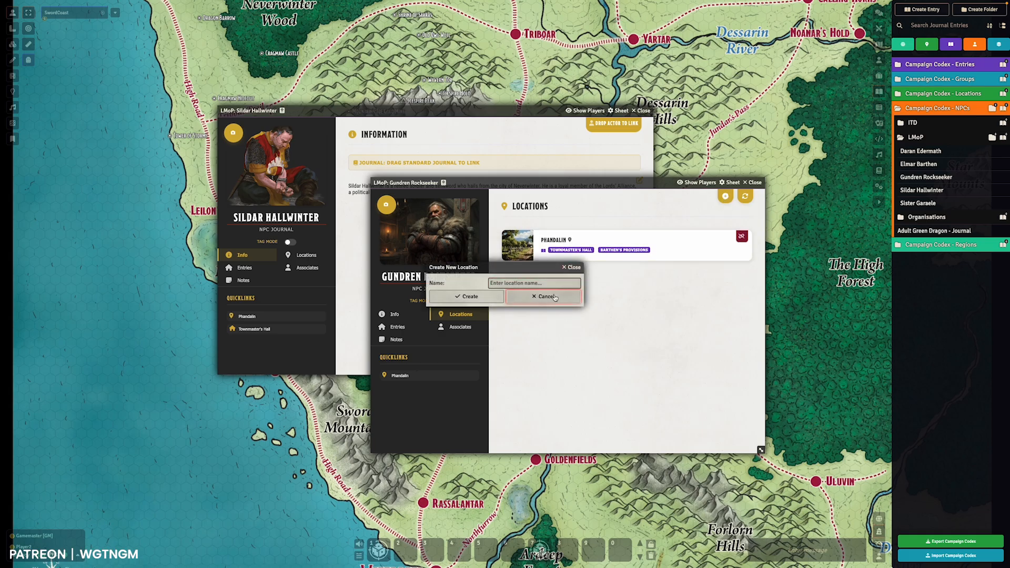
pyautogui.click(539, 296)
pyautogui.click(399, 327)
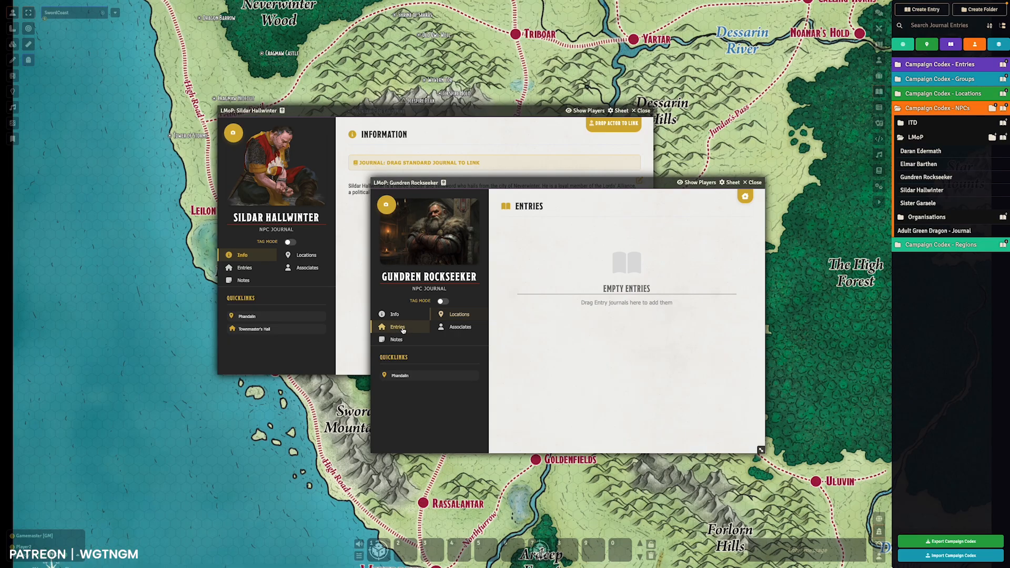
pyautogui.click(745, 196)
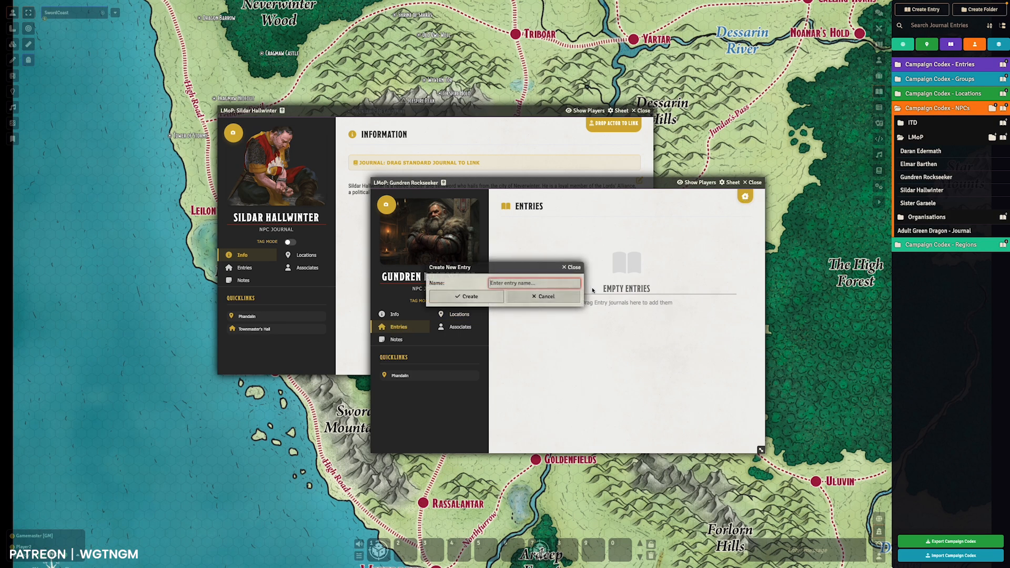
pyautogui.click(527, 300)
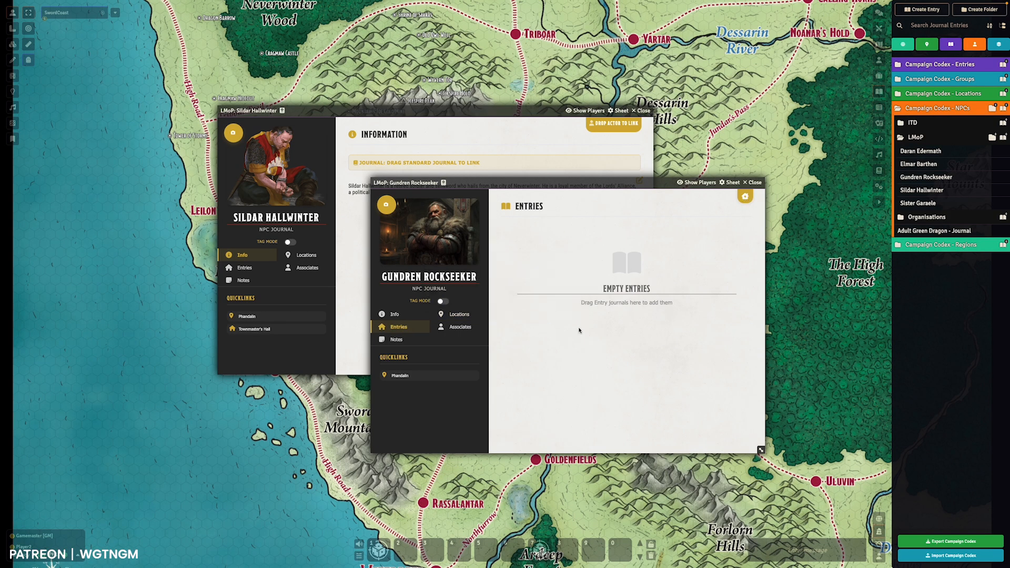
pyautogui.click(460, 327)
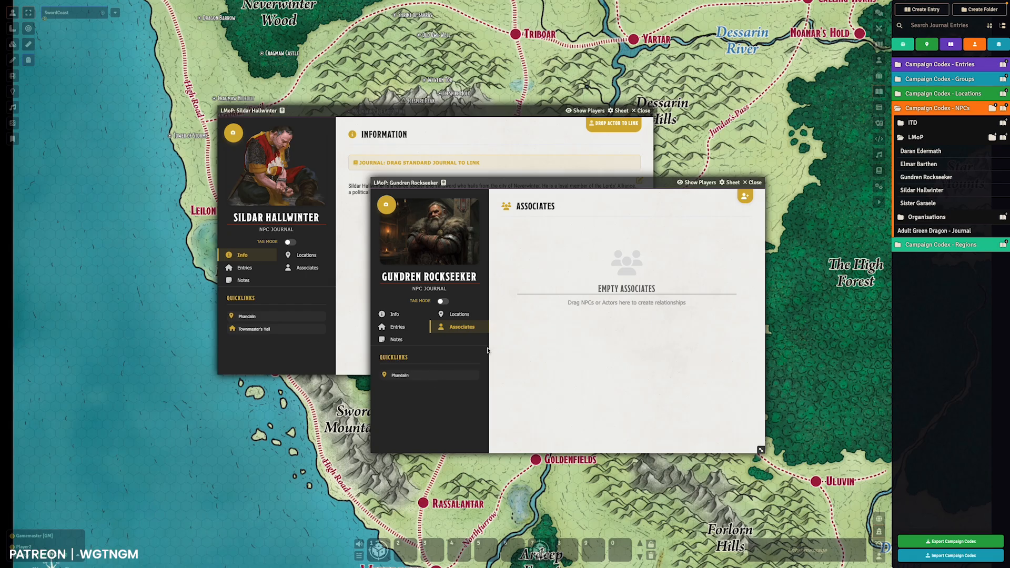
pyautogui.click(754, 183)
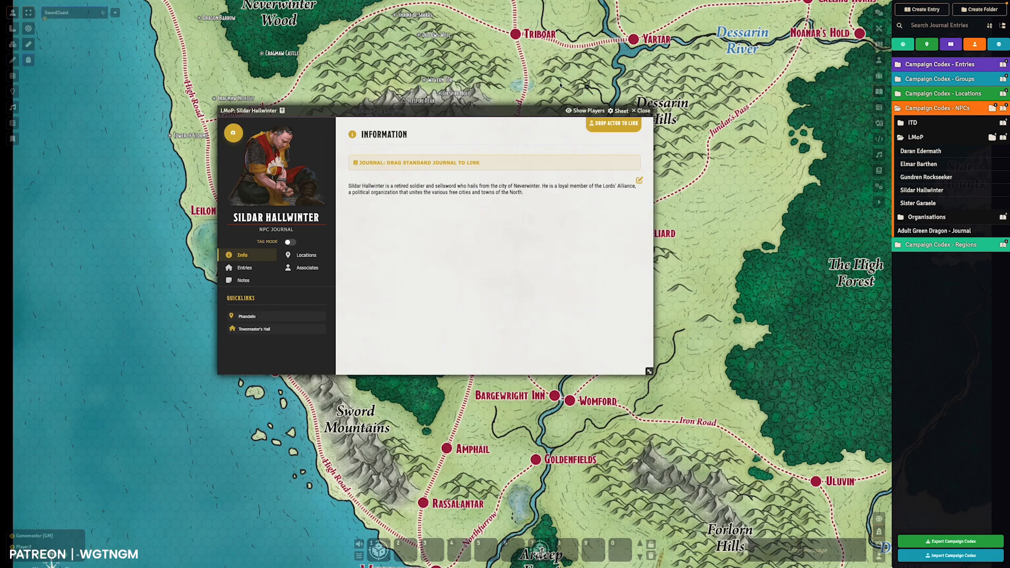
# - Open the Lord's Alliance journal from the Organisations folder and arrange it beside the Sildar Hallwinter journal
pyautogui.moveTo(449, 115); pyautogui.dragTo(498, 125)
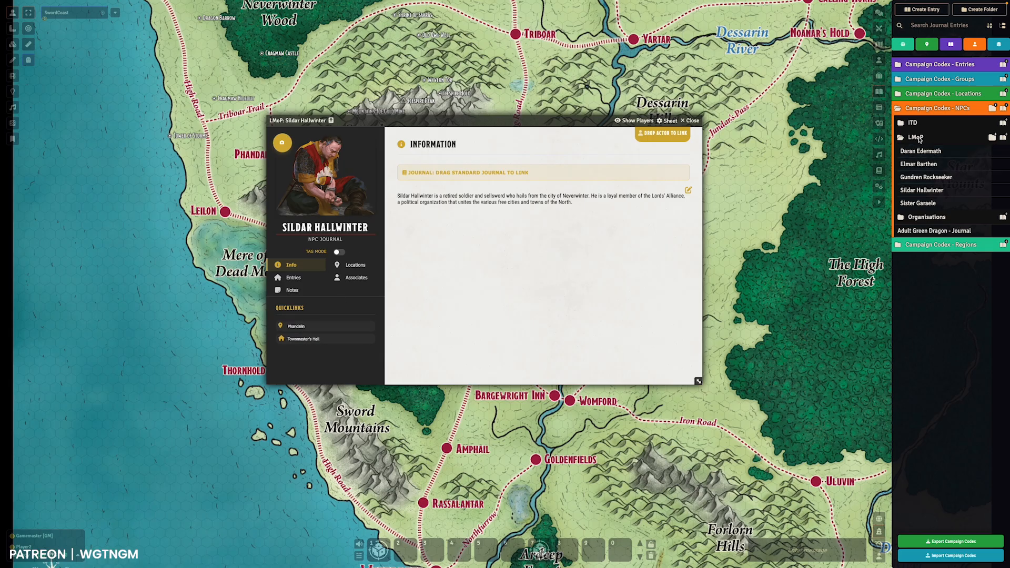
pyautogui.click(926, 220)
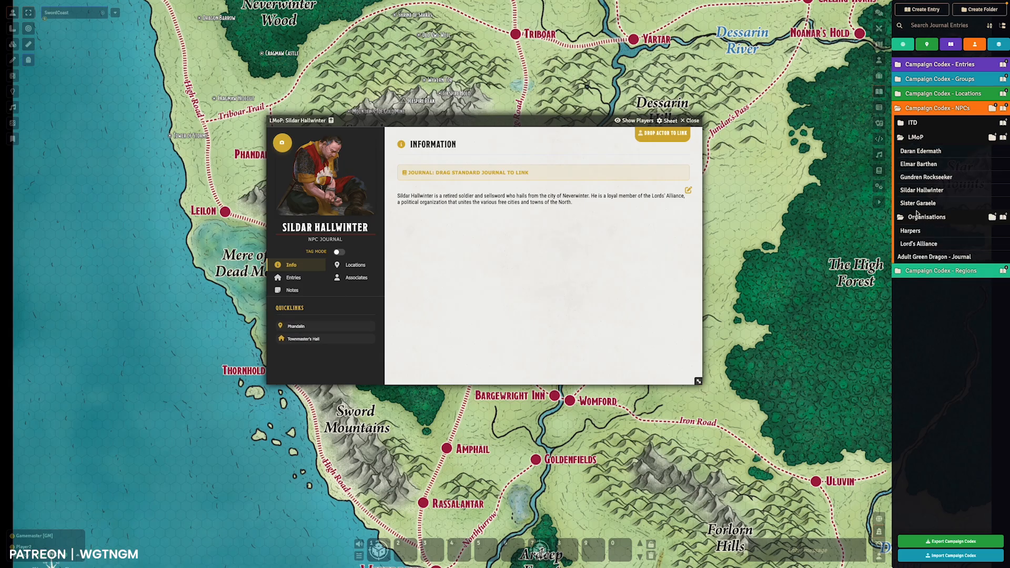
pyautogui.click(914, 244)
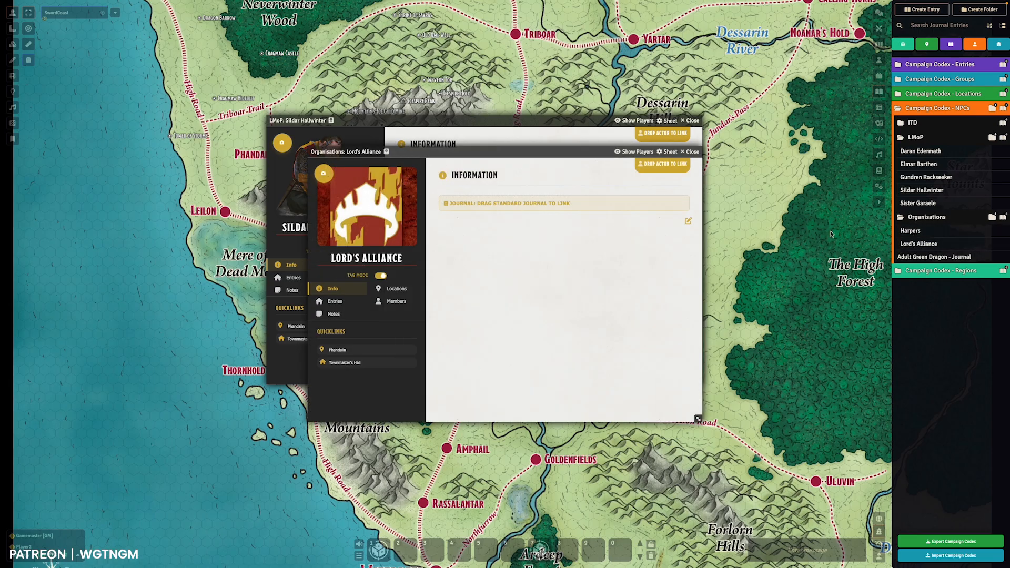
pyautogui.moveTo(498, 151); pyautogui.dragTo(649, 166)
pyautogui.moveTo(526, 121); pyautogui.dragTo(388, 74)
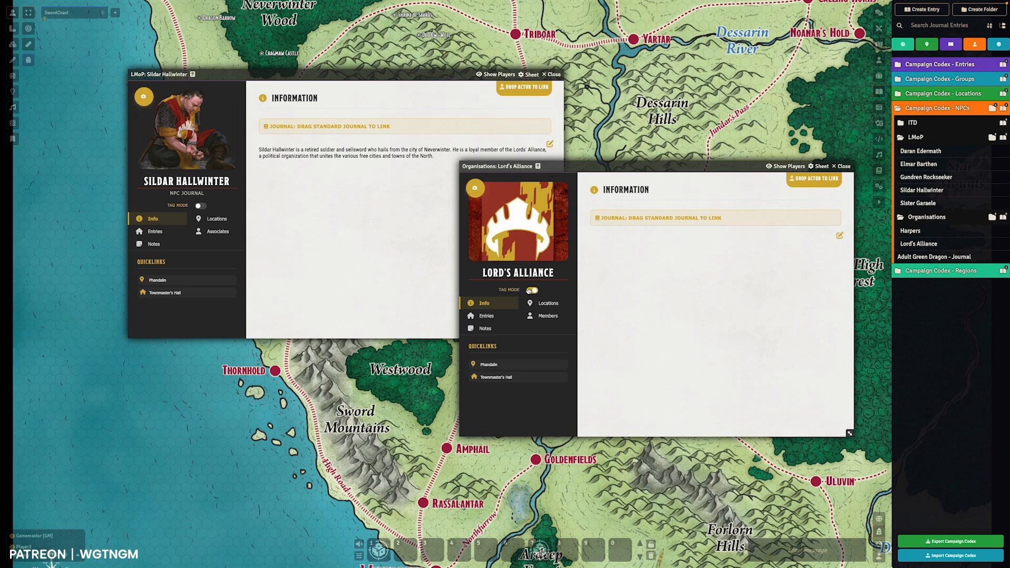
# - Add Sildar Hallwinter as a member of Lord's Alliance and check the tags in his journal
pyautogui.click(546, 317)
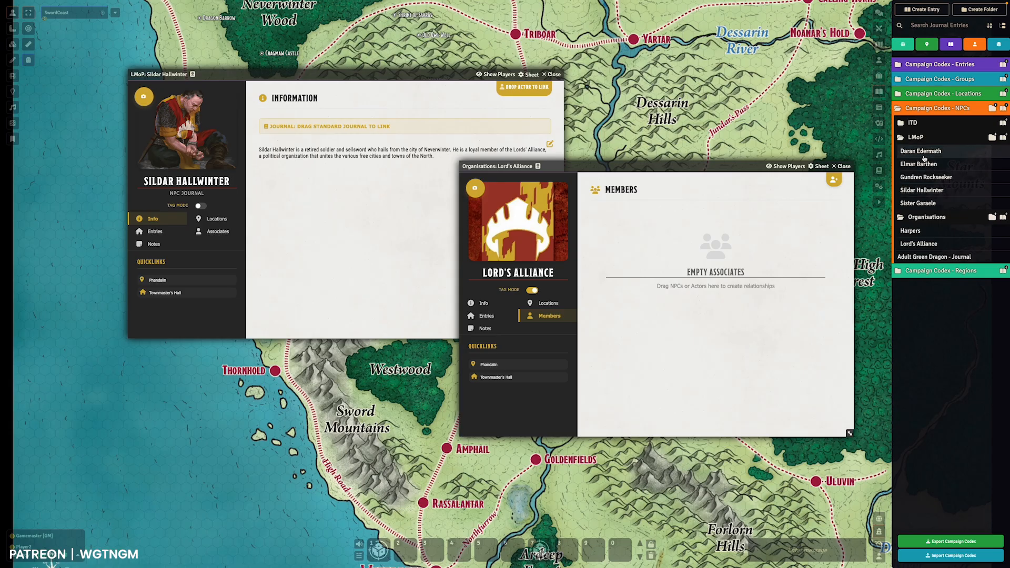
pyautogui.moveTo(922, 190); pyautogui.dragTo(682, 250)
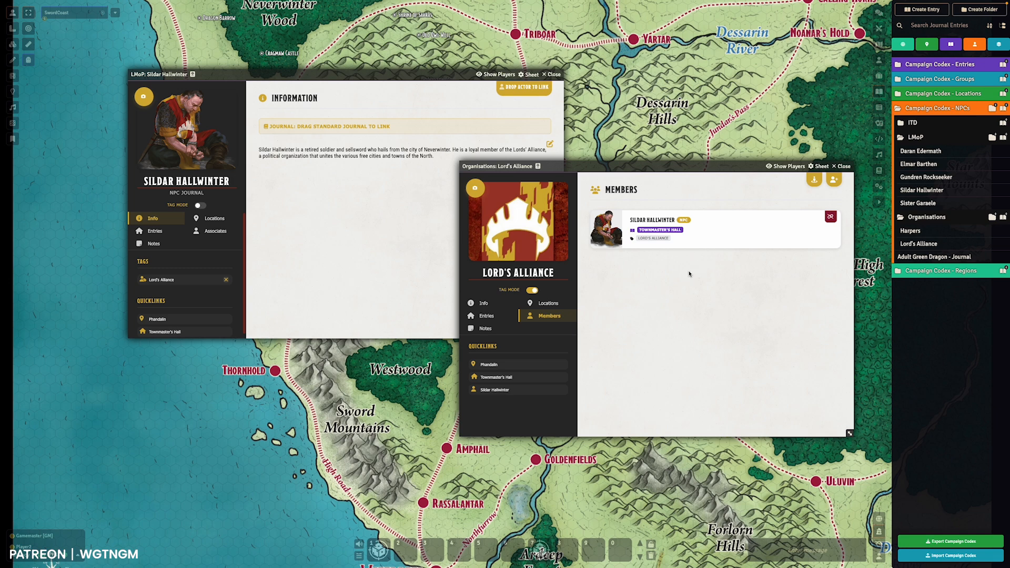
pyautogui.click(316, 273)
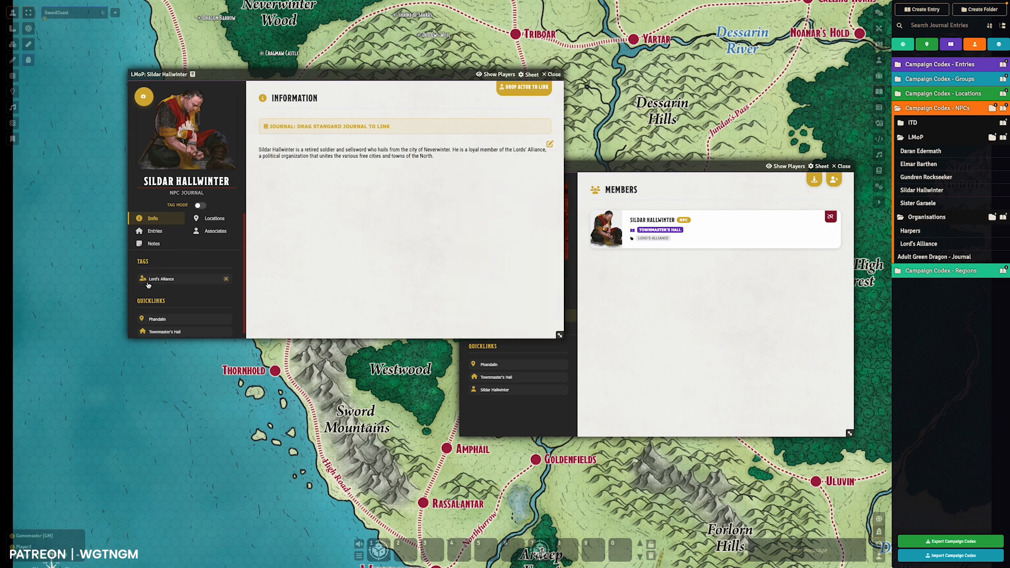
pyautogui.click(695, 321)
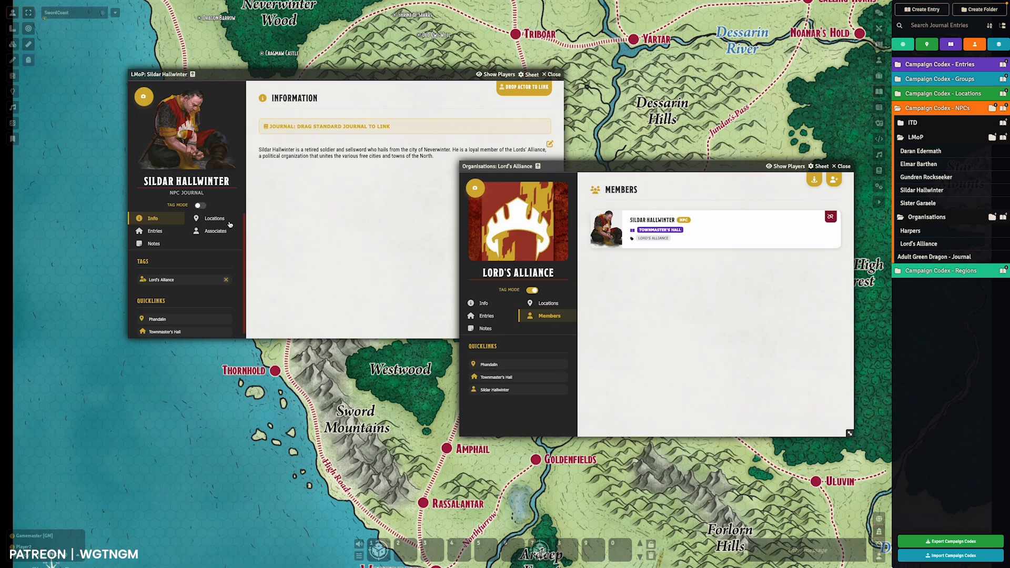
# - Switch tag mode for Lord's Alliance off and back on to compare its link in Sildar's journal
pyautogui.click(532, 290)
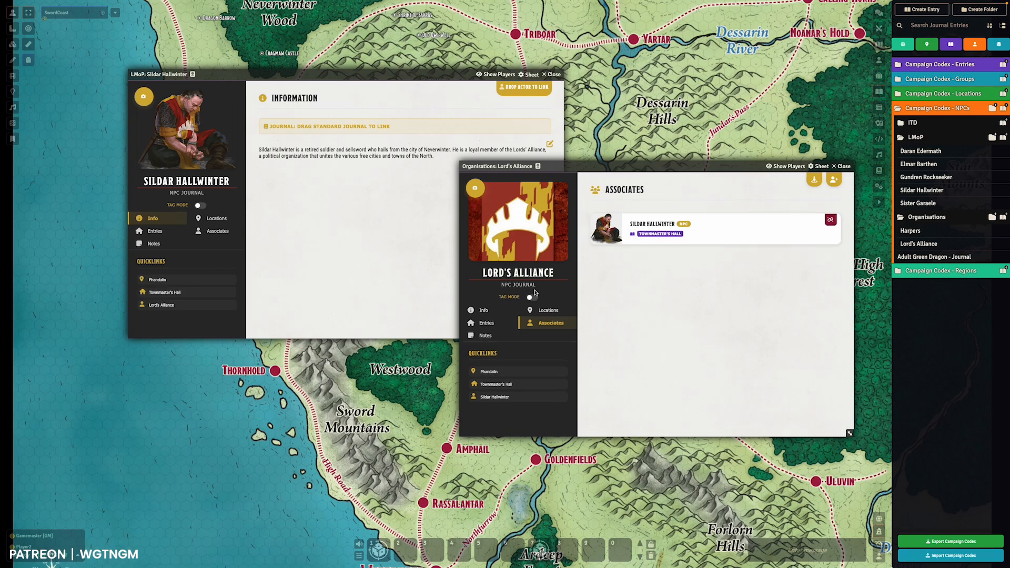
pyautogui.click(531, 298)
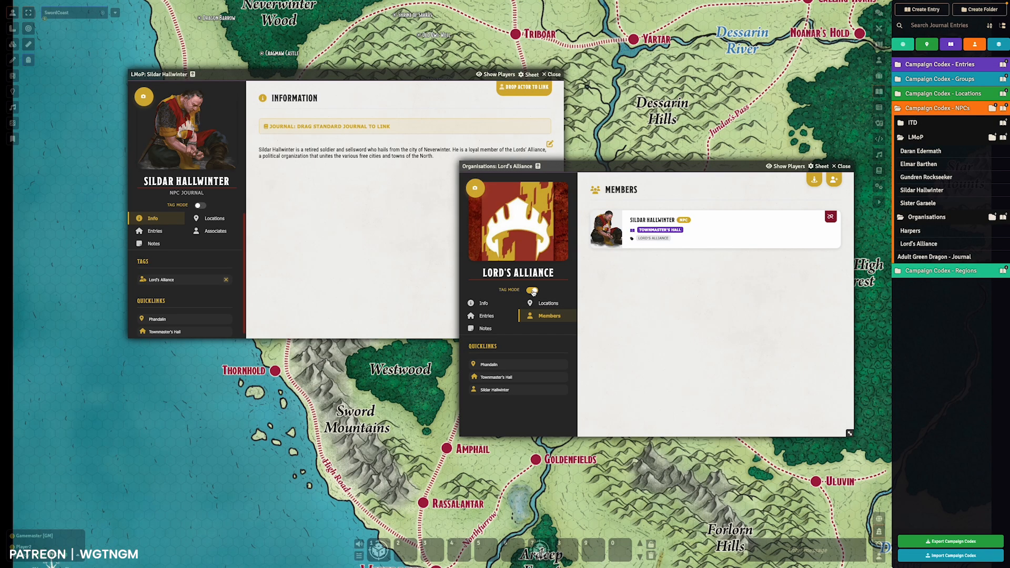
pyautogui.click(533, 290)
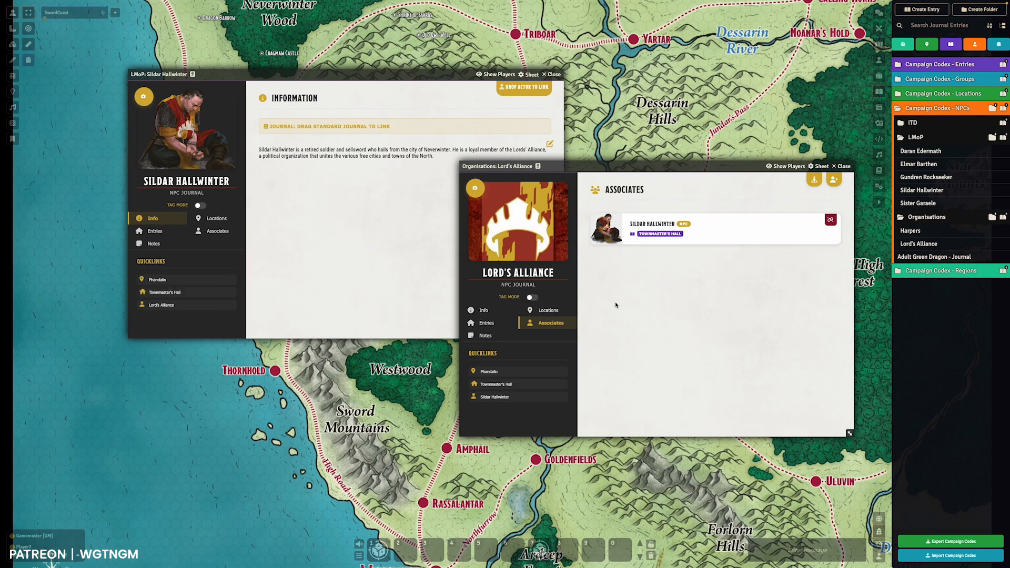
pyautogui.click(533, 298)
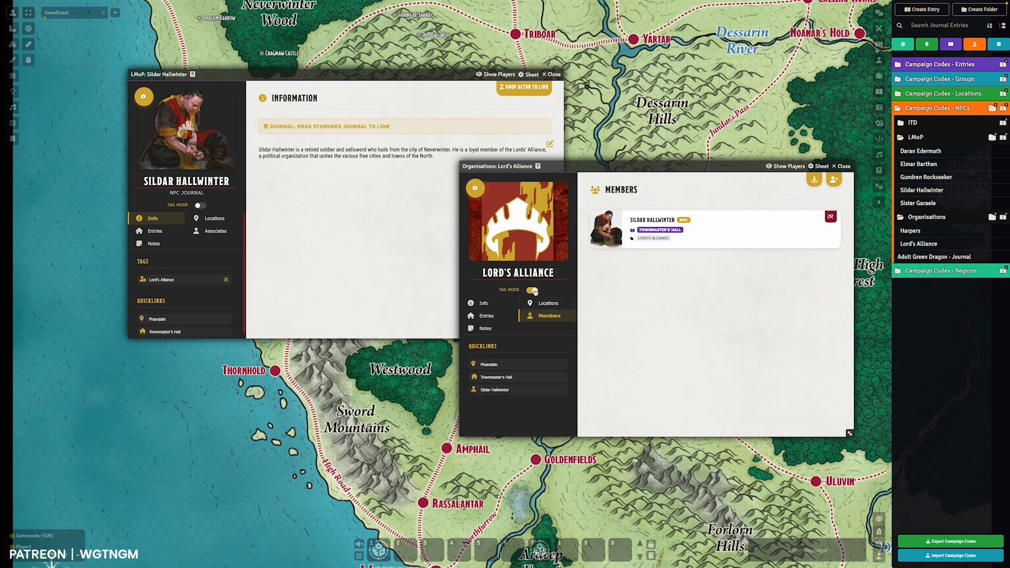
# - Close both NPC journals and open the LMoP entries Townmaster's Hall and Barthen's Provisions side by side
pyautogui.click(844, 166)
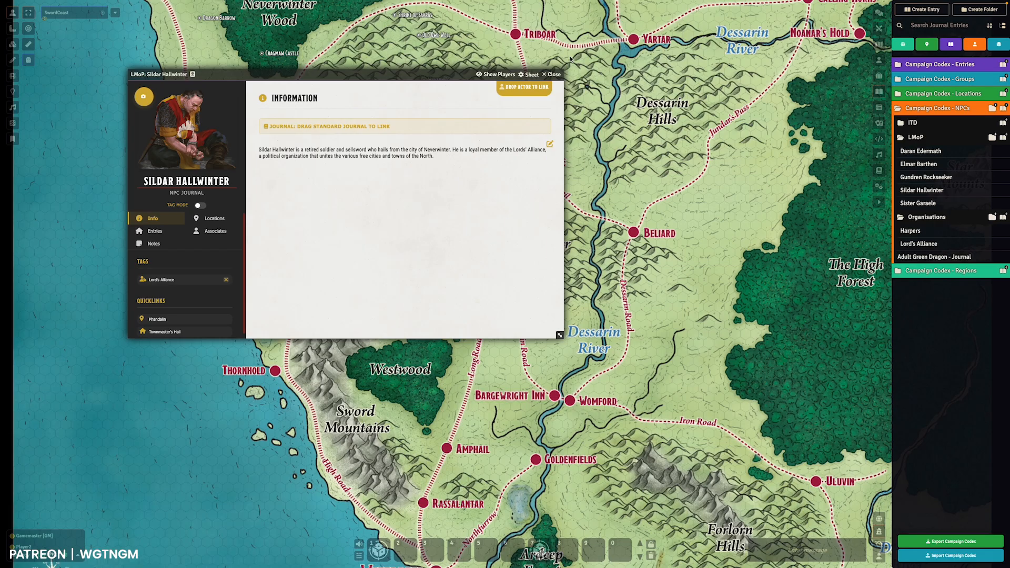
pyautogui.click(554, 74)
pyautogui.click(968, 64)
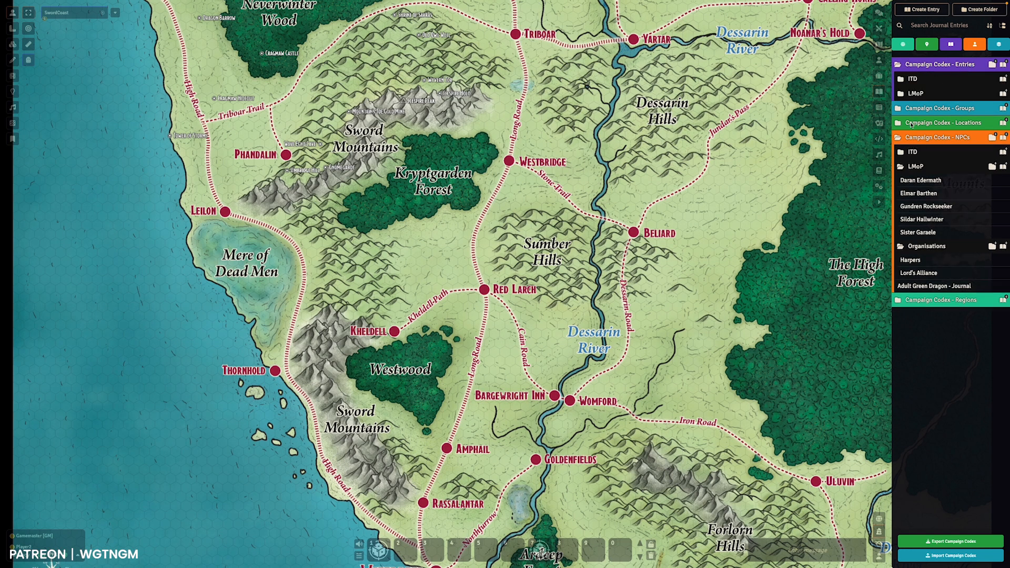
pyautogui.click(913, 93)
pyautogui.click(919, 107)
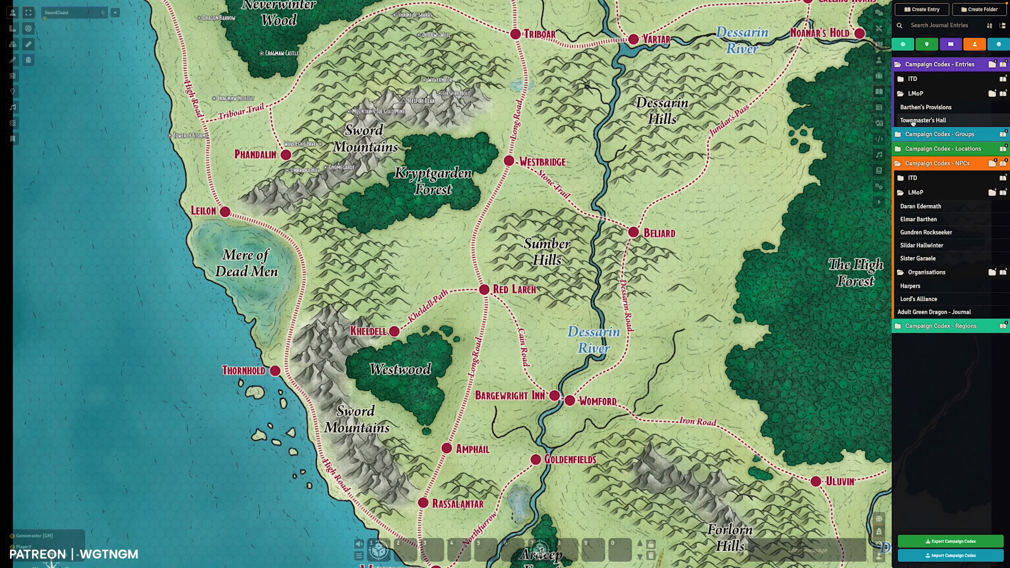
pyautogui.click(913, 120)
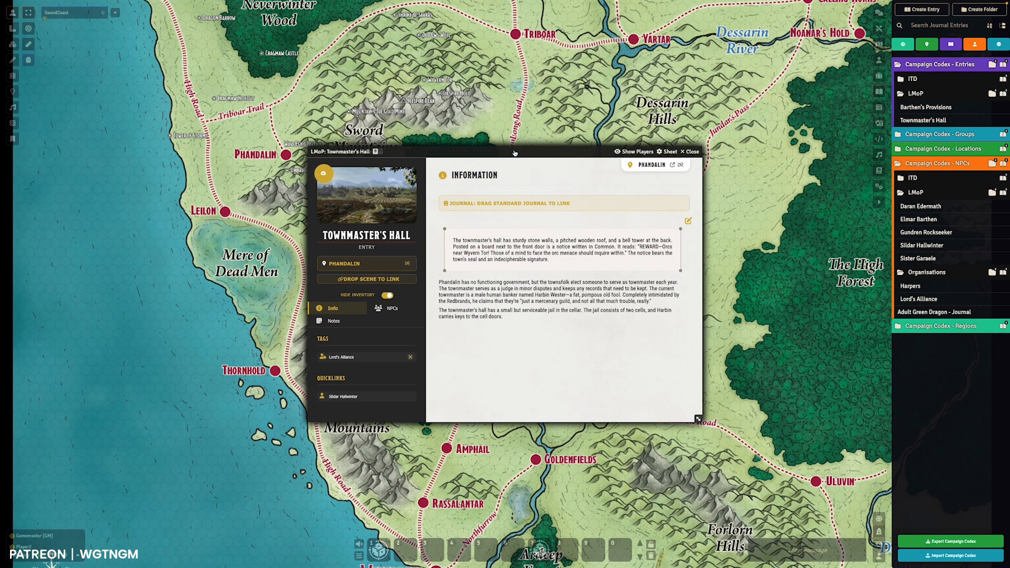
pyautogui.moveTo(521, 152); pyautogui.dragTo(303, 52)
pyautogui.click(534, 154)
pyautogui.moveTo(535, 155); pyautogui.dragTo(671, 146)
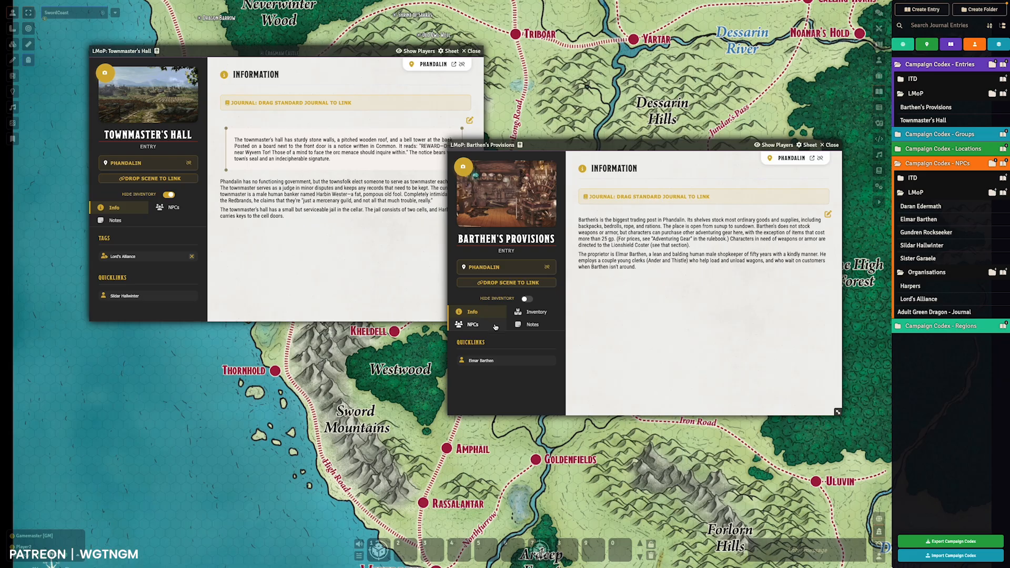
# - Tag the Townmaster's Hall entry with the Harpers organisation and check the entry's NPC list
pyautogui.click(222, 253)
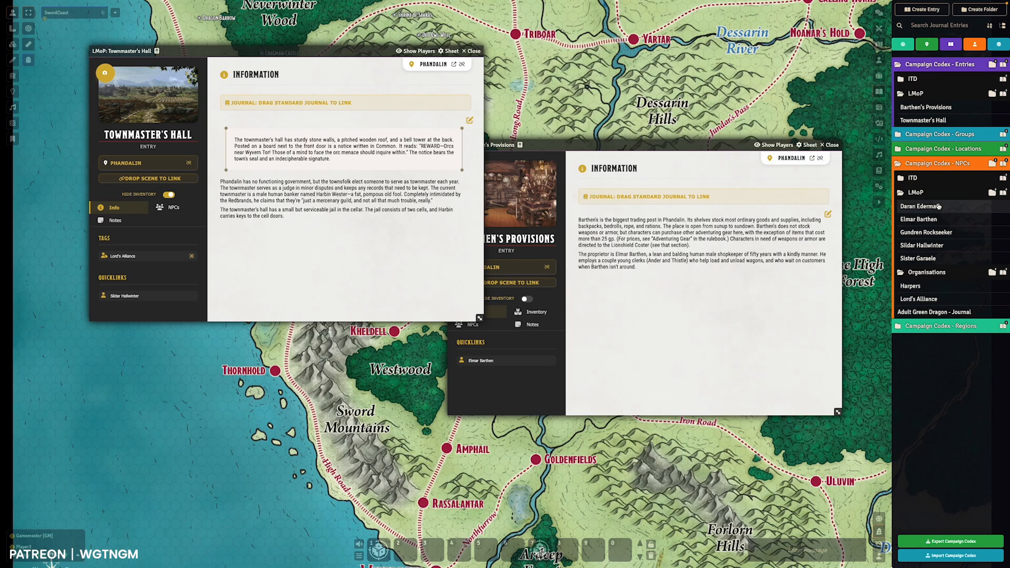
pyautogui.click(924, 273)
pyautogui.click(923, 274)
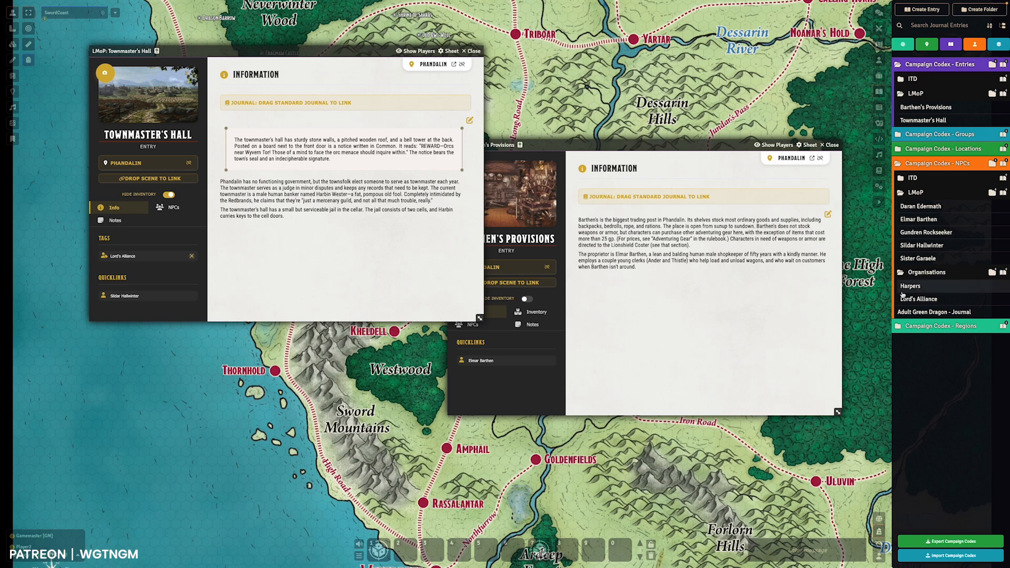
pyautogui.moveTo(910, 286); pyautogui.dragTo(220, 243)
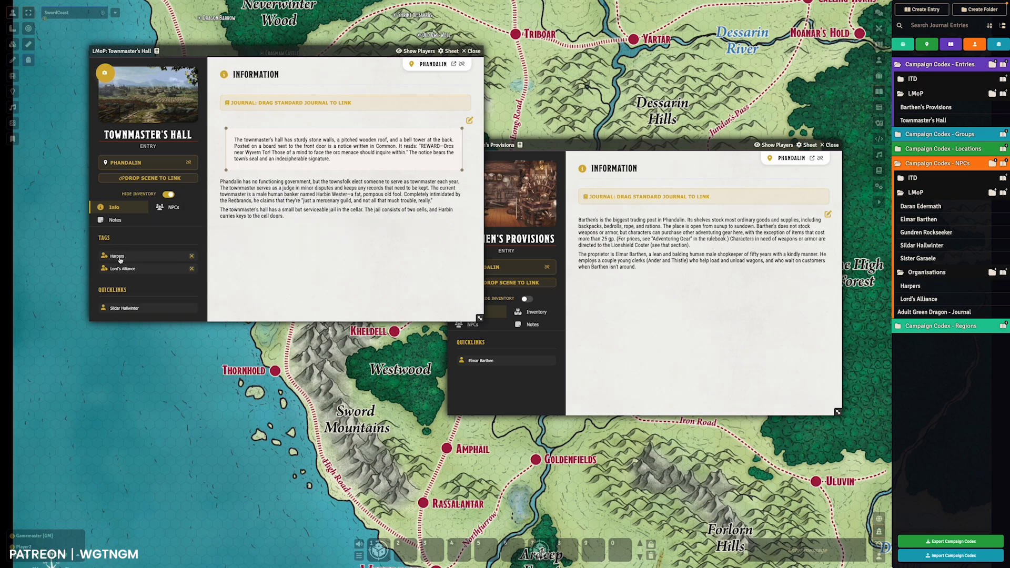
pyautogui.click(171, 208)
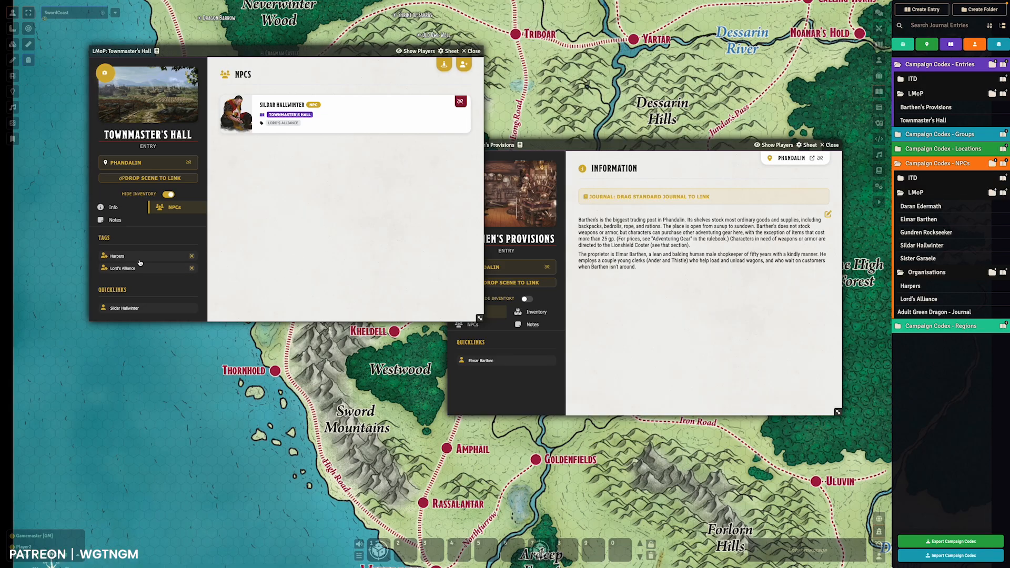
# - Review the inventory, NPCs and information of Barthen's Provisions, and close both entry journals
pyautogui.click(555, 296)
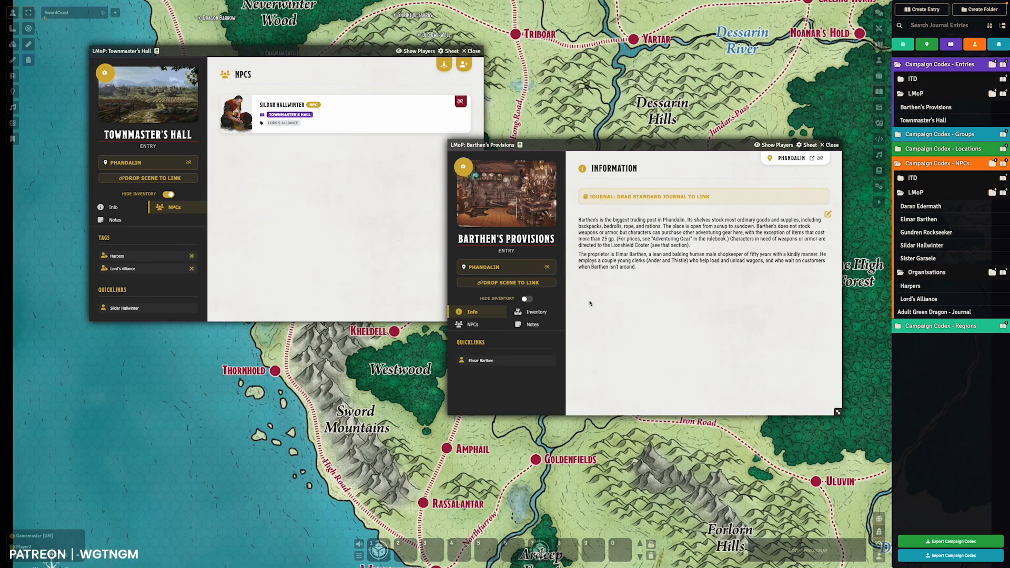
pyautogui.click(536, 312)
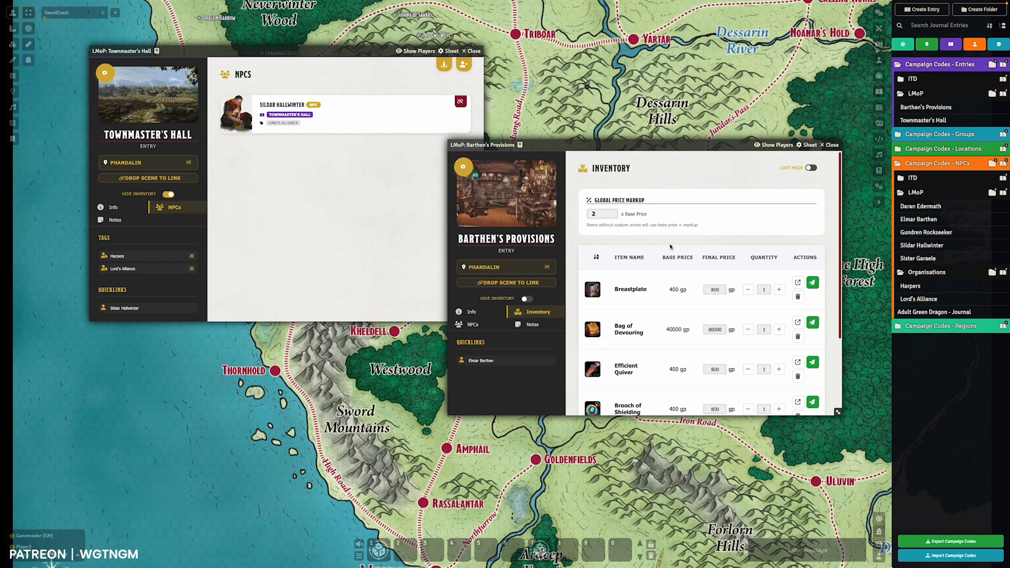
pyautogui.scroll(-2, 670, 247)
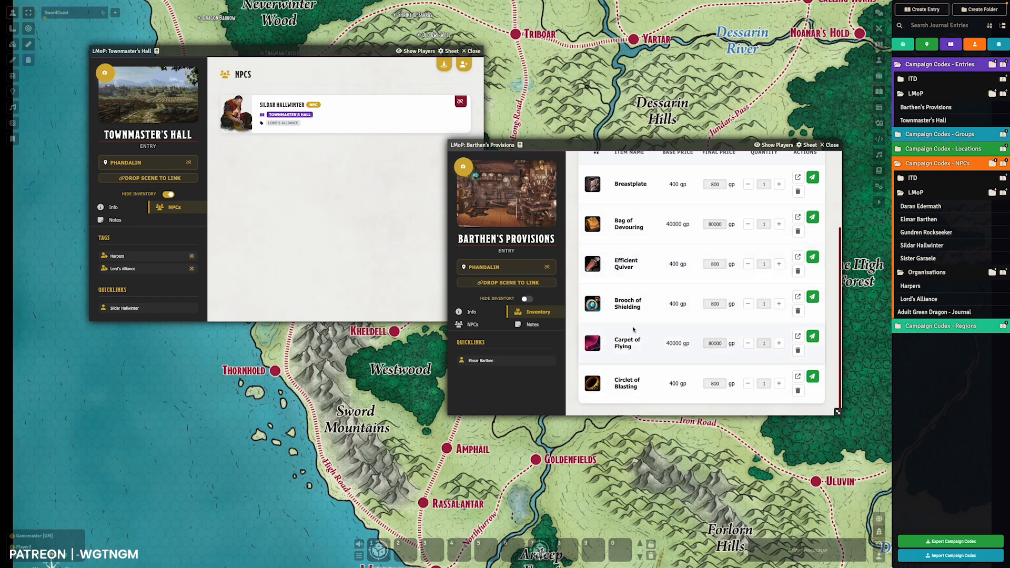
pyautogui.scroll(1, 631, 332)
pyautogui.click(472, 324)
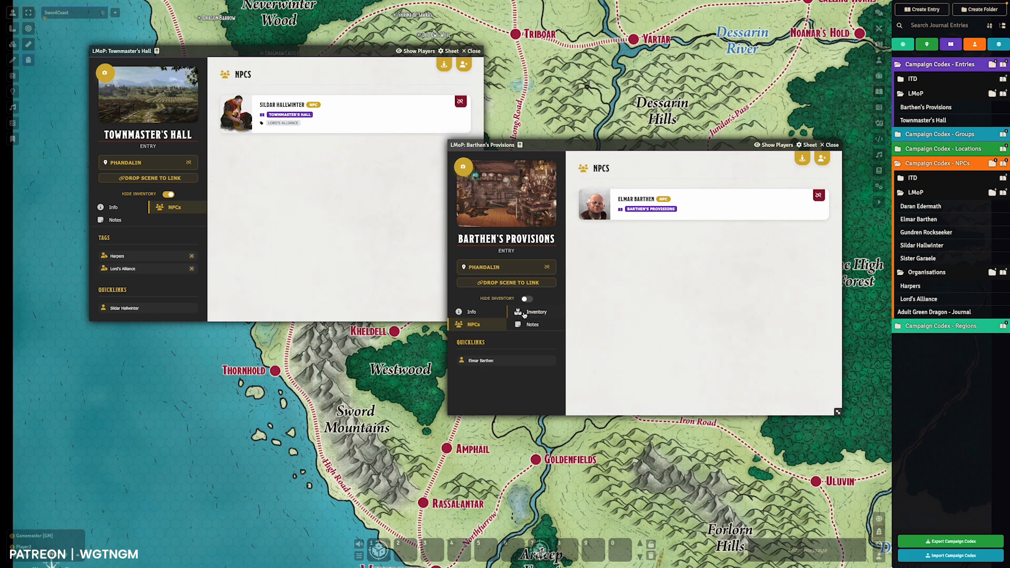
pyautogui.click(472, 313)
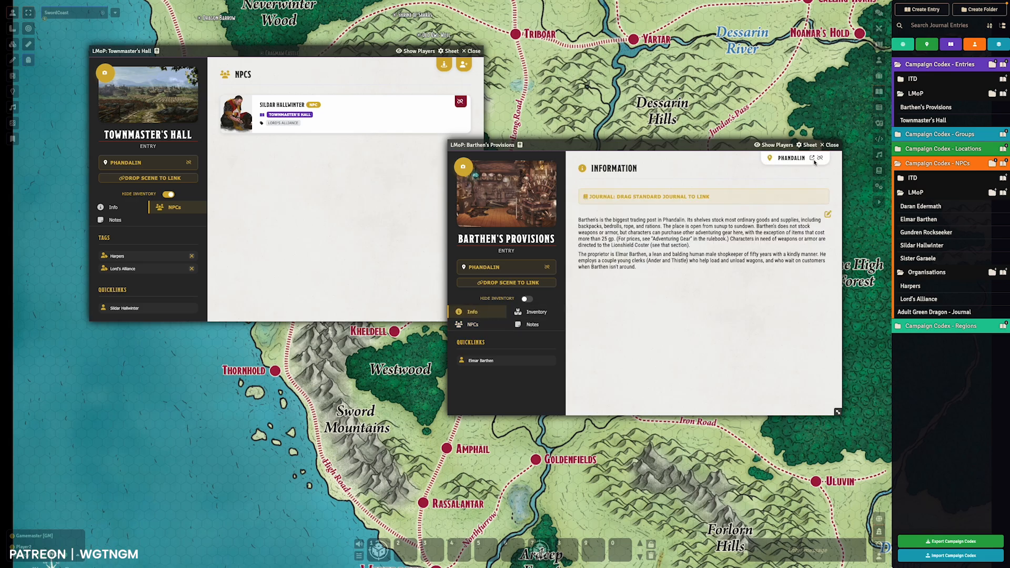
pyautogui.click(831, 145)
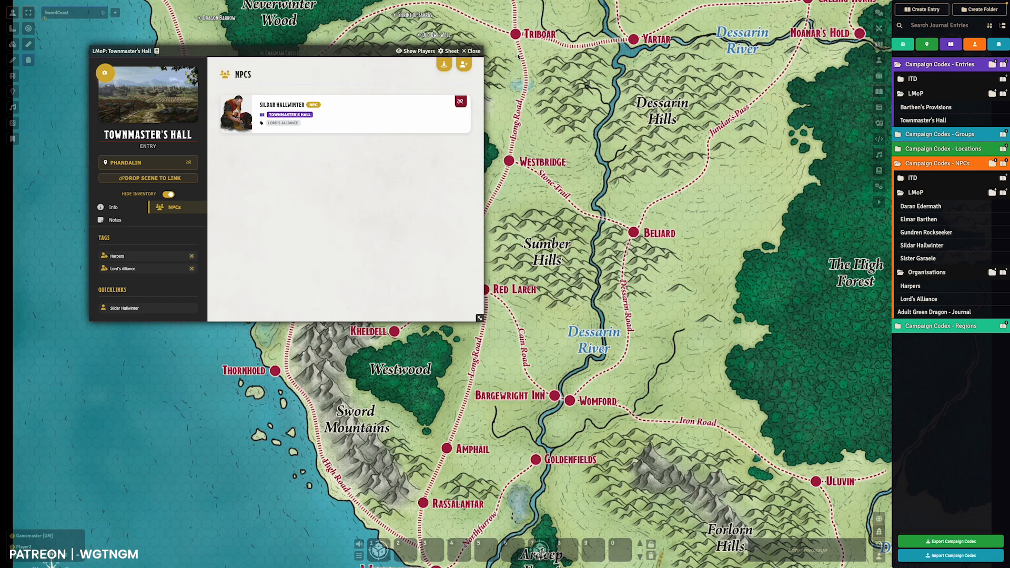
pyautogui.click(473, 51)
# - Open the Phandalin journal from the LMoP locations folder and view its NPCs
pyautogui.click(926, 149)
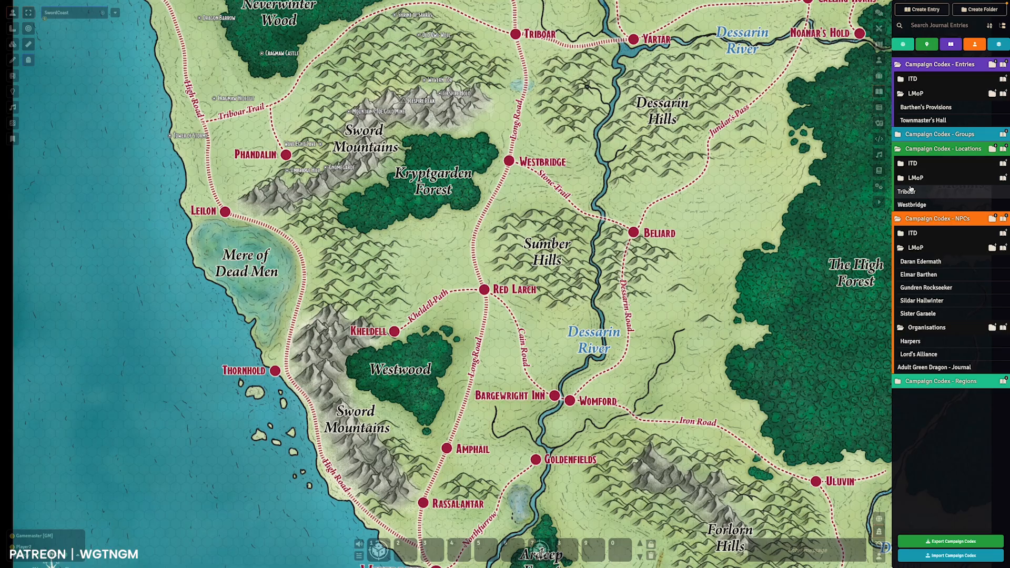
pyautogui.click(915, 177)
pyautogui.click(913, 192)
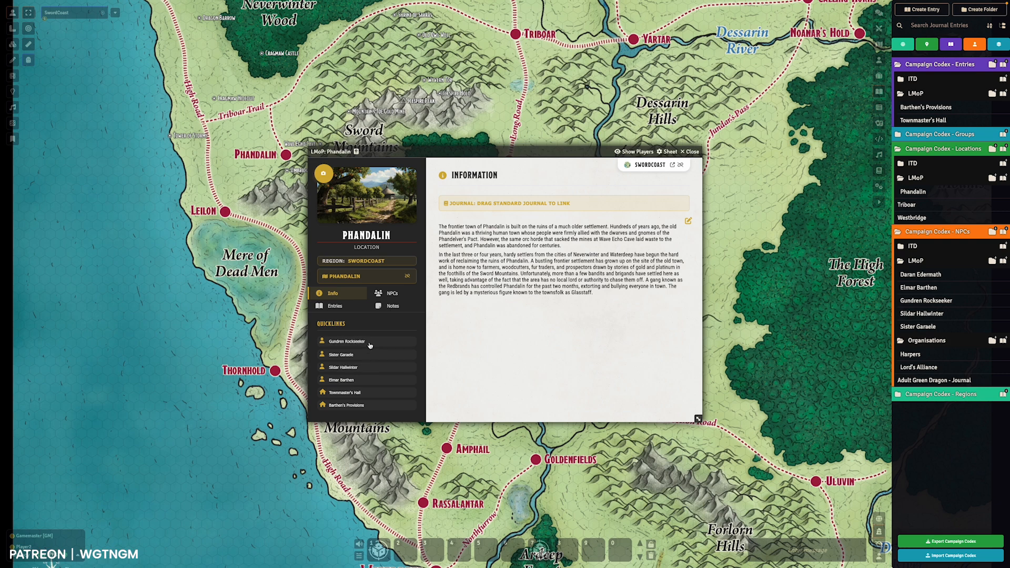
pyautogui.click(393, 295)
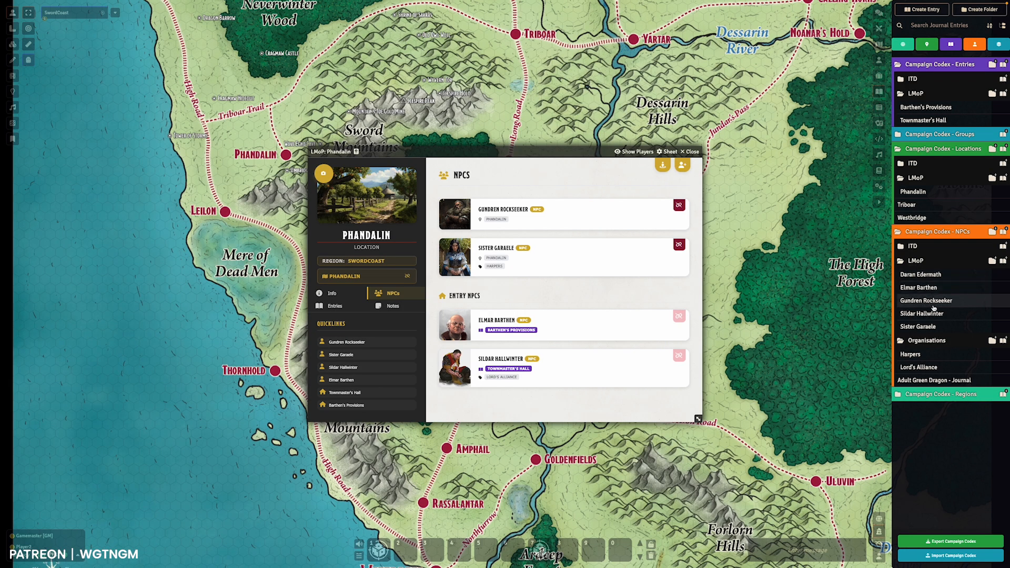
# - Tag the Phandalin location with Harpers, check the tags on its entries, and close the journal
pyautogui.moveTo(910, 355); pyautogui.dragTo(597, 303)
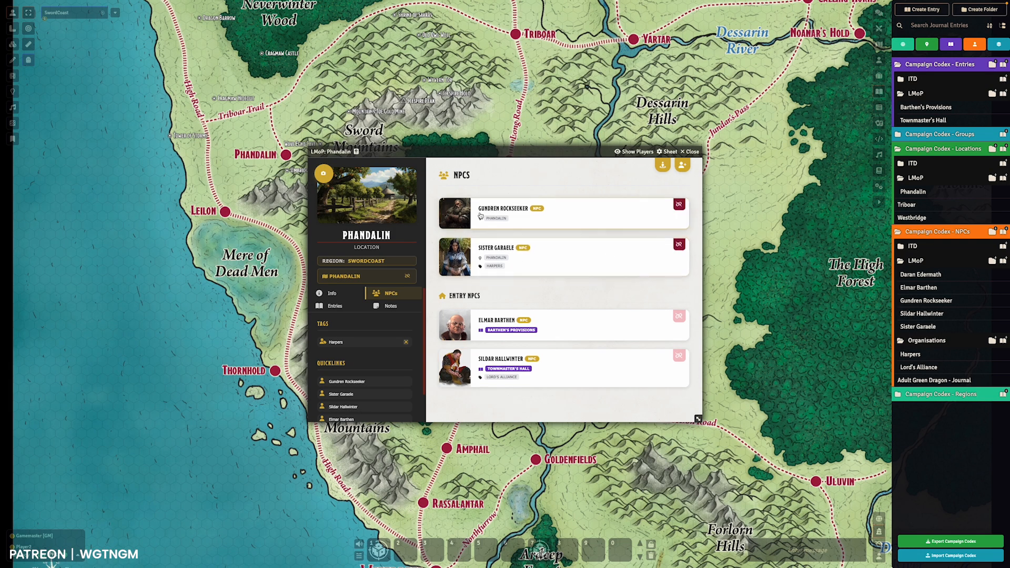
pyautogui.click(332, 306)
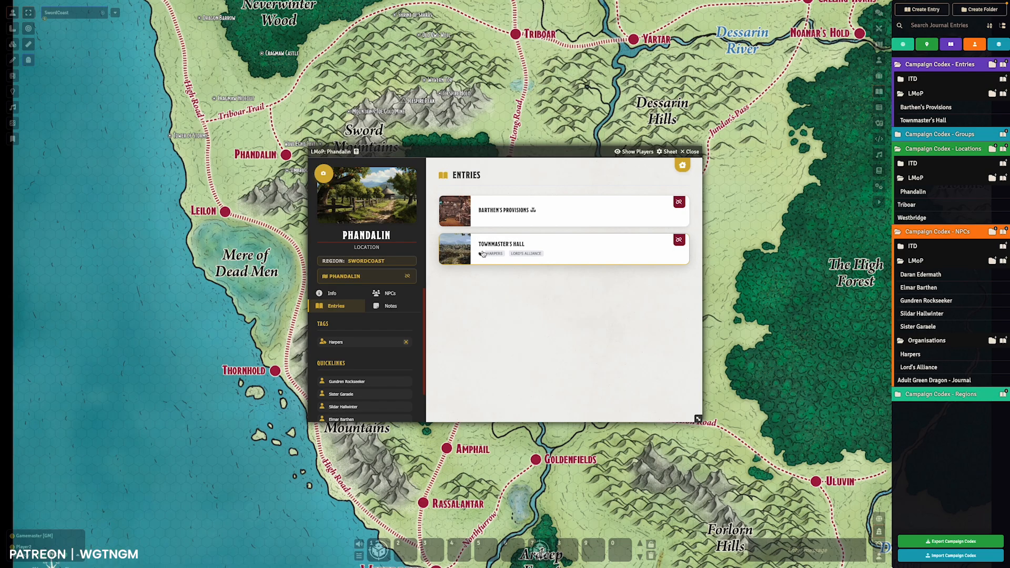
pyautogui.click(334, 297)
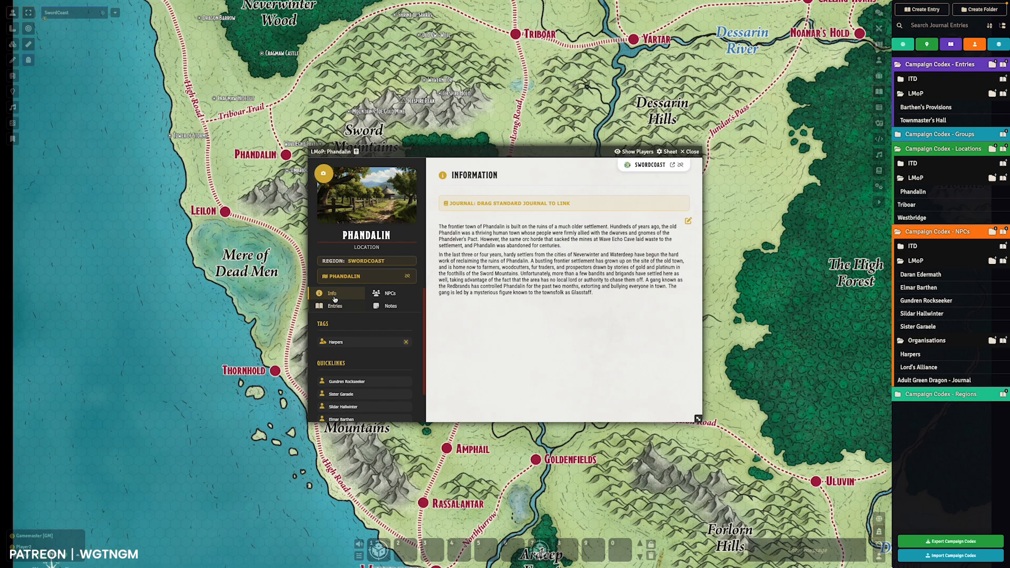
pyautogui.click(689, 152)
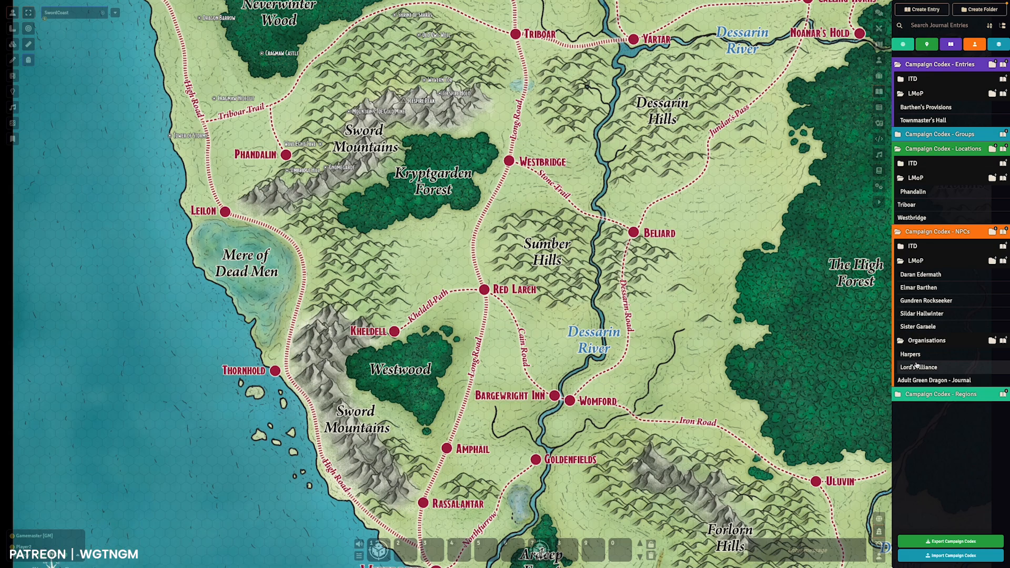
# - Open the SwordCoast region journal, check its locations, and add Sildar Hallwinter to the region's NPCs
pyautogui.click(940, 394)
pyautogui.click(919, 422)
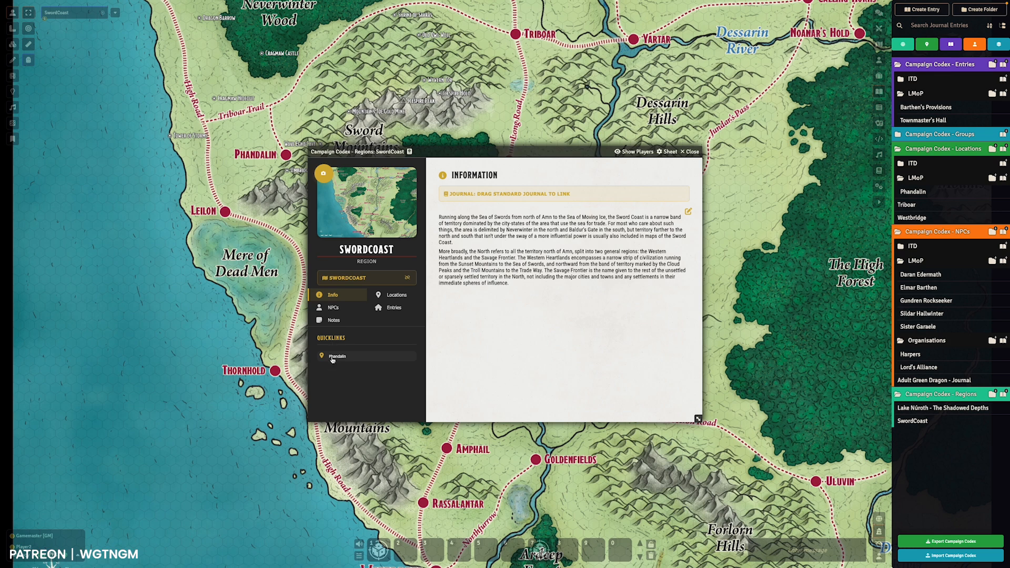
pyautogui.click(397, 295)
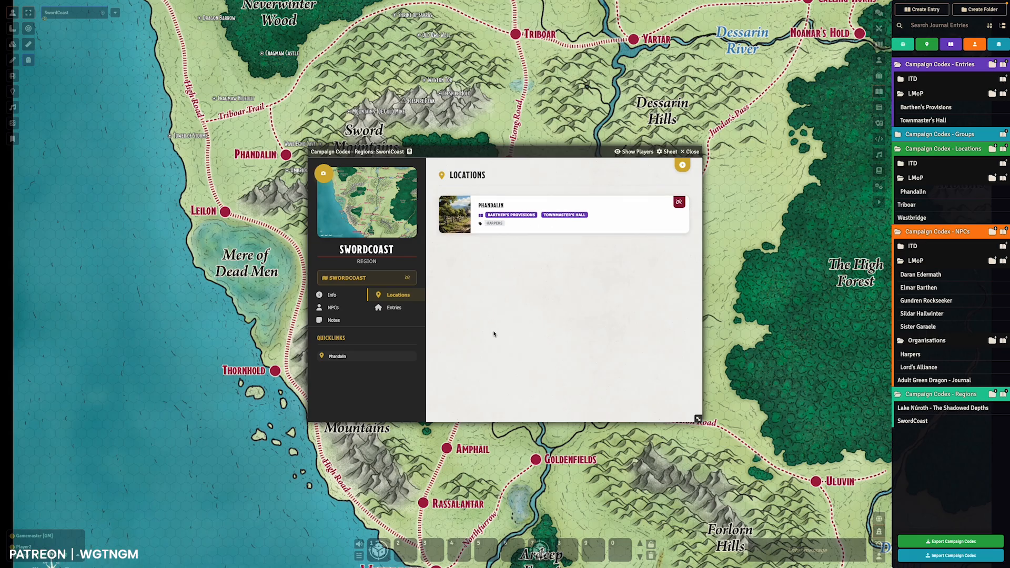
pyautogui.click(333, 307)
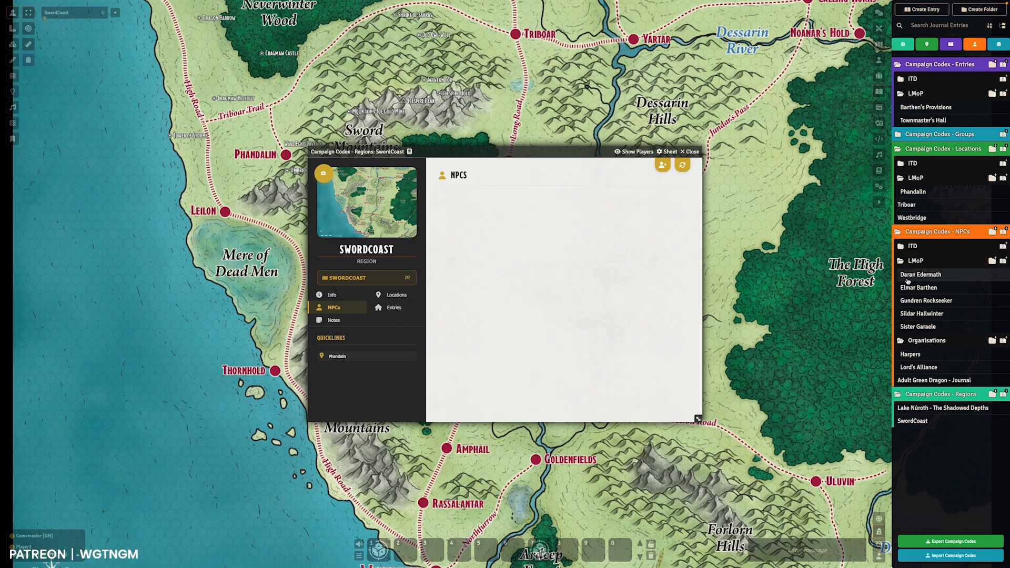
pyautogui.moveTo(920, 314); pyautogui.dragTo(548, 266)
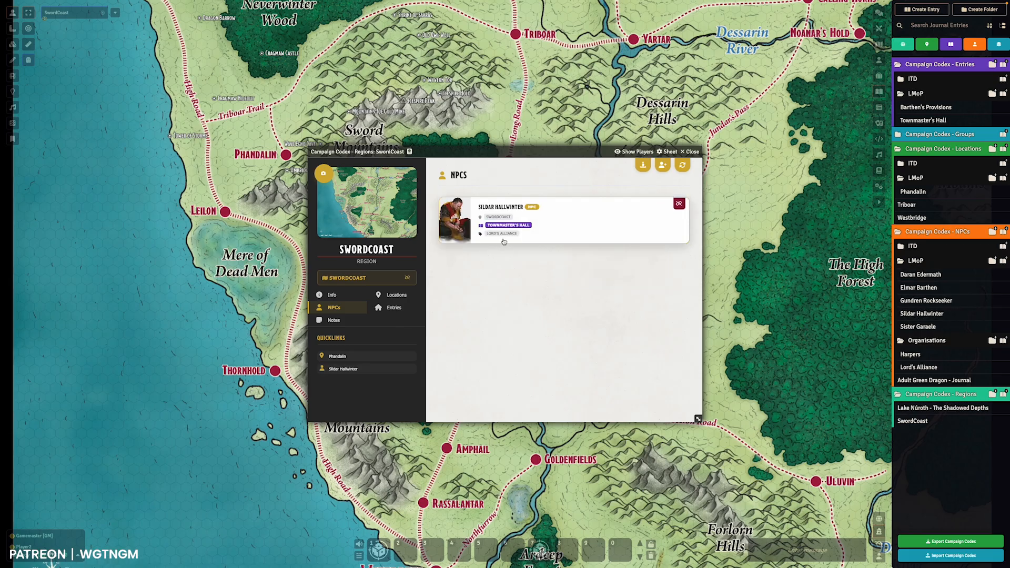
# - Try linking the ITD entry D. The Spire directly to the SwordCoast region, and unlink it again
pyautogui.click(384, 308)
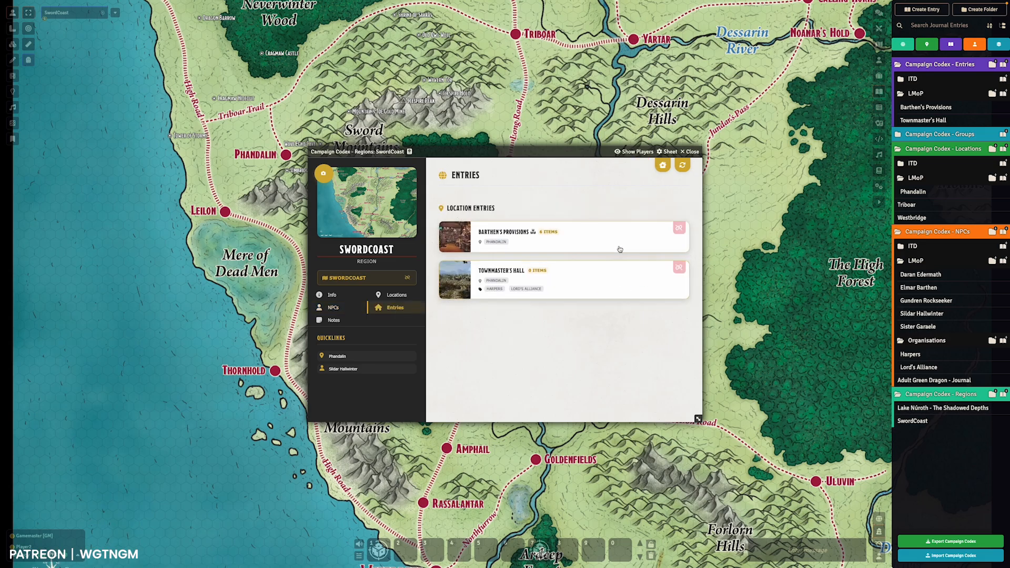
pyautogui.click(914, 81)
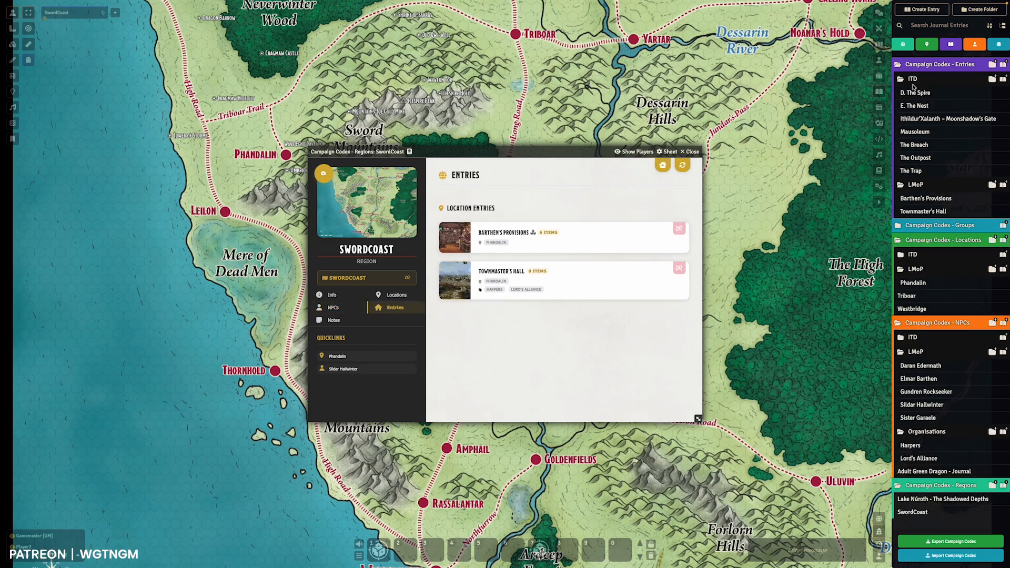
pyautogui.moveTo(915, 92); pyautogui.dragTo(555, 336)
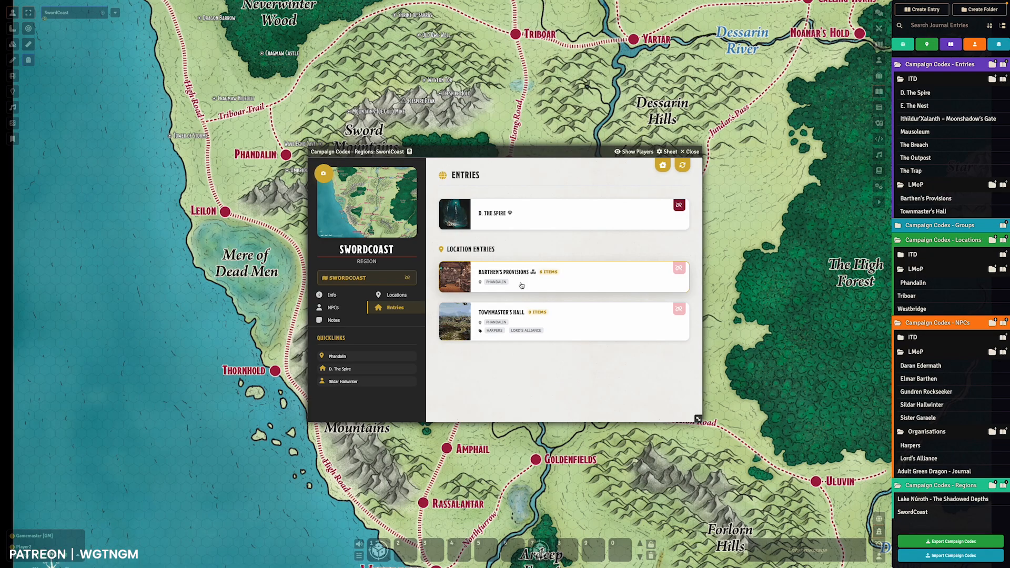
pyautogui.click(679, 205)
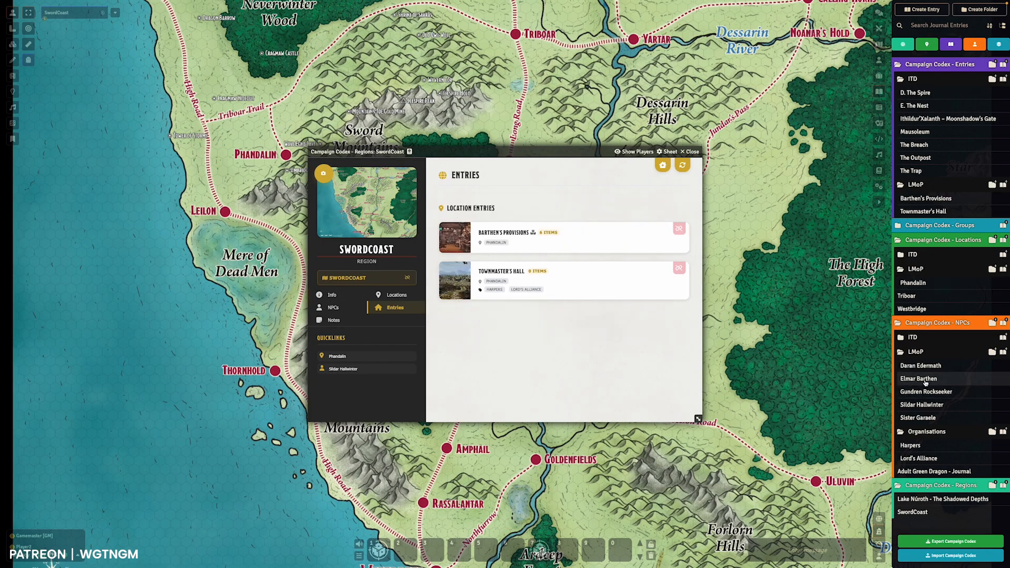
# - Tag the SwordCoast region with Harpers, check its locations and NPCs, and close the journal
pyautogui.moveTo(913, 445); pyautogui.dragTo(435, 354)
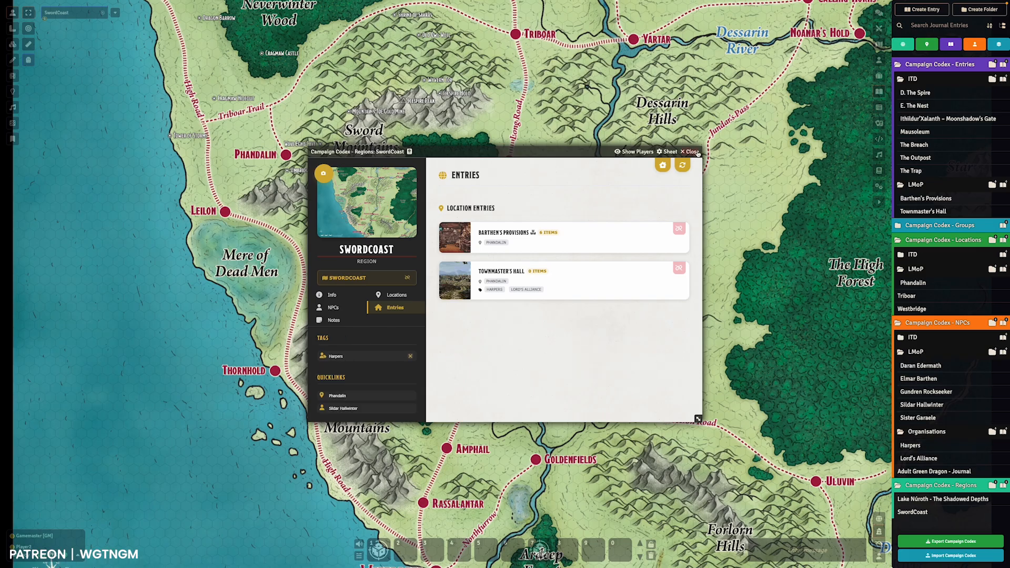
pyautogui.click(395, 294)
pyautogui.click(335, 308)
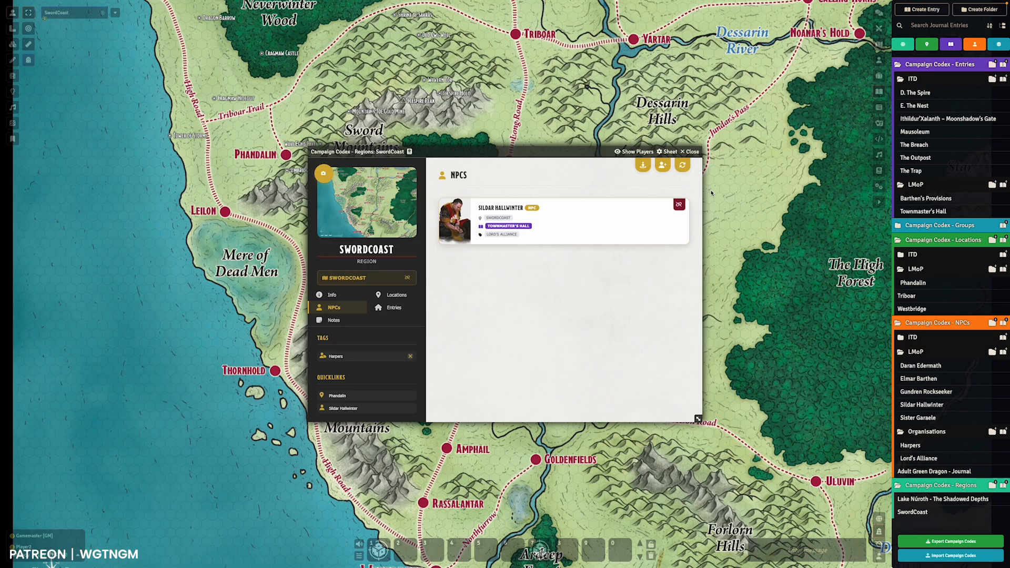
pyautogui.click(690, 152)
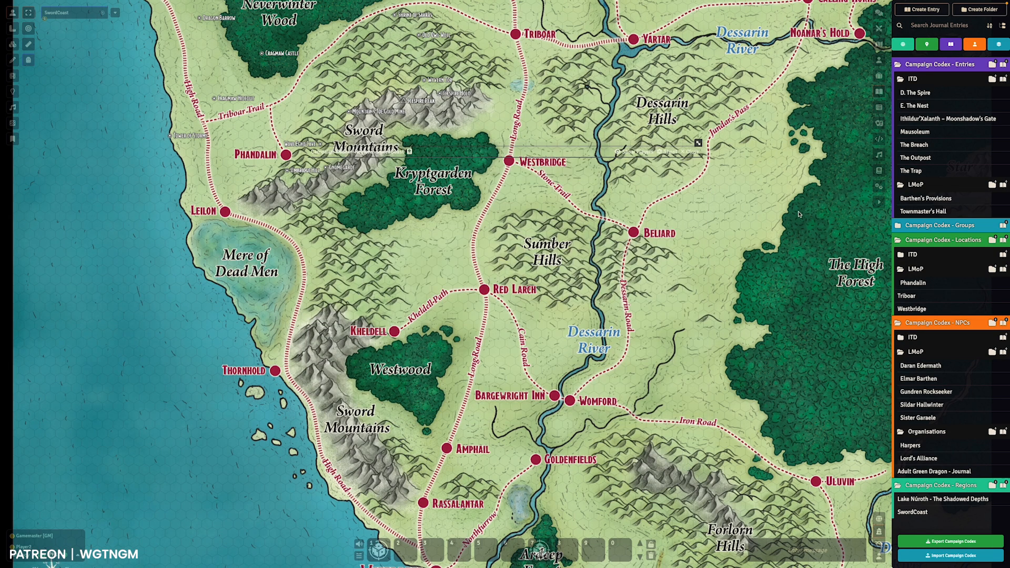
# - Open the Lost Mines to Shadow of the Mountain group and inspect its NPCs and the SwordCoast and Phandalin branches of its structure
pyautogui.click(914, 227)
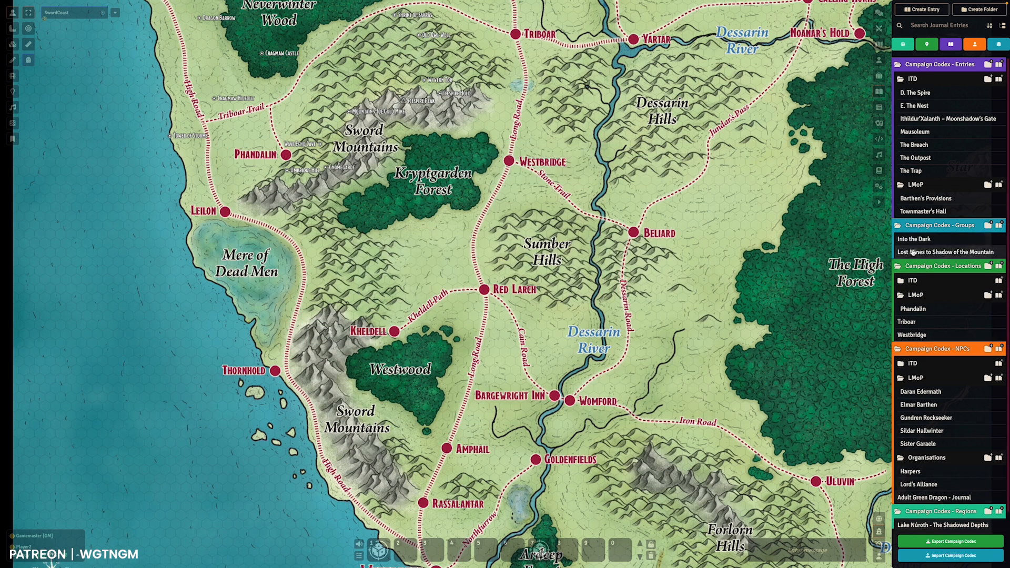
pyautogui.click(914, 253)
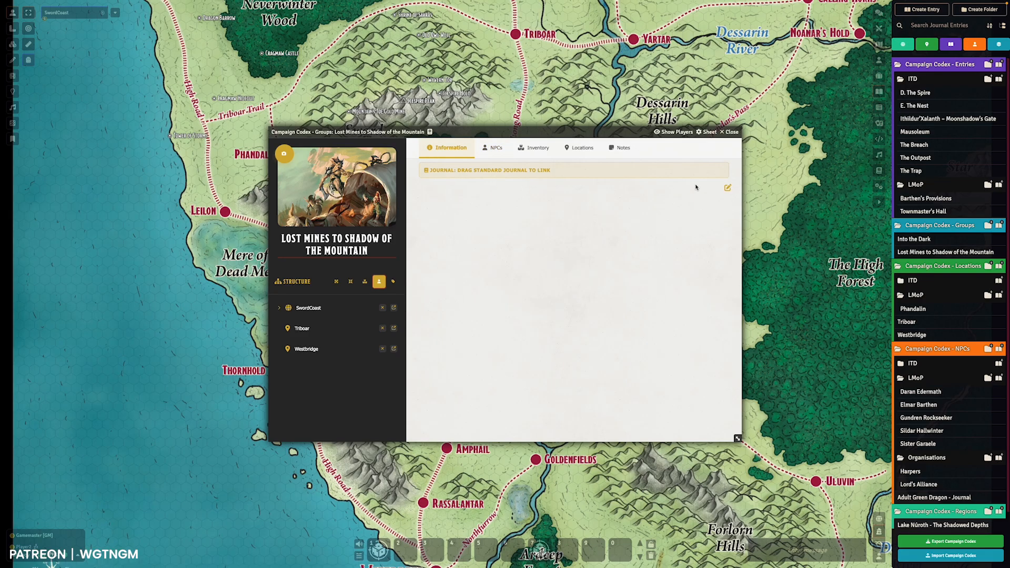
pyautogui.click(503, 149)
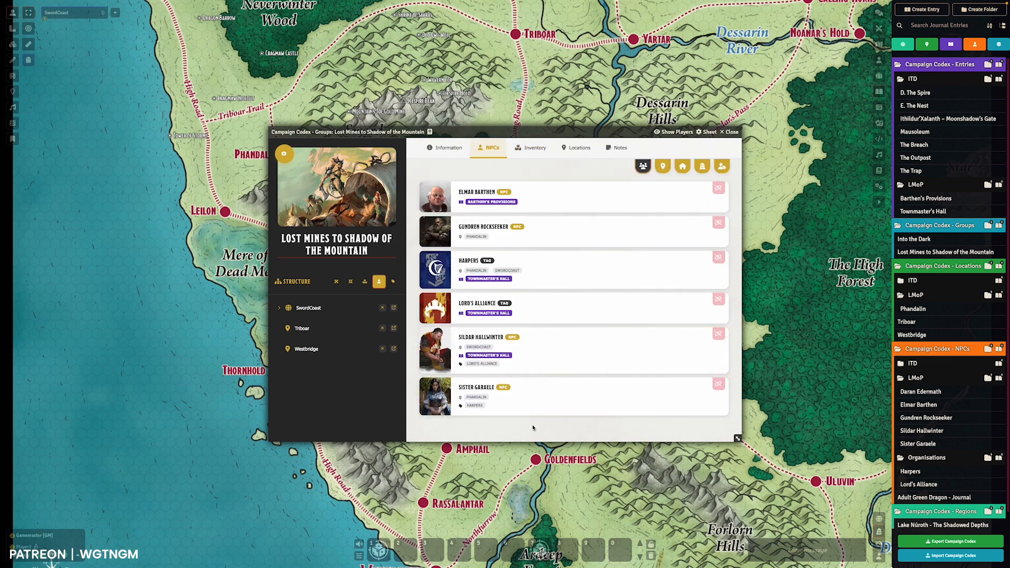
pyautogui.click(276, 309)
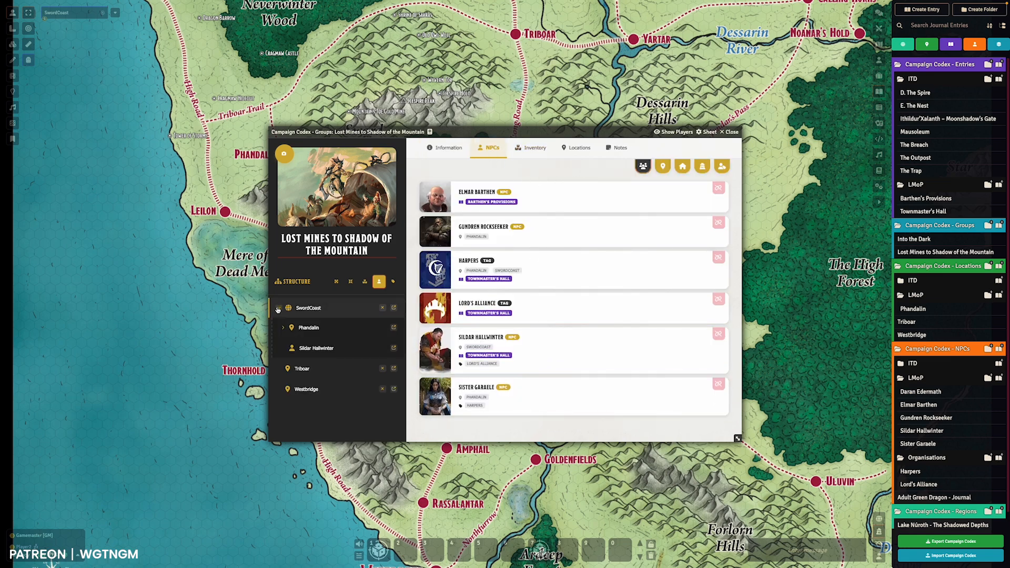
pyautogui.click(284, 329)
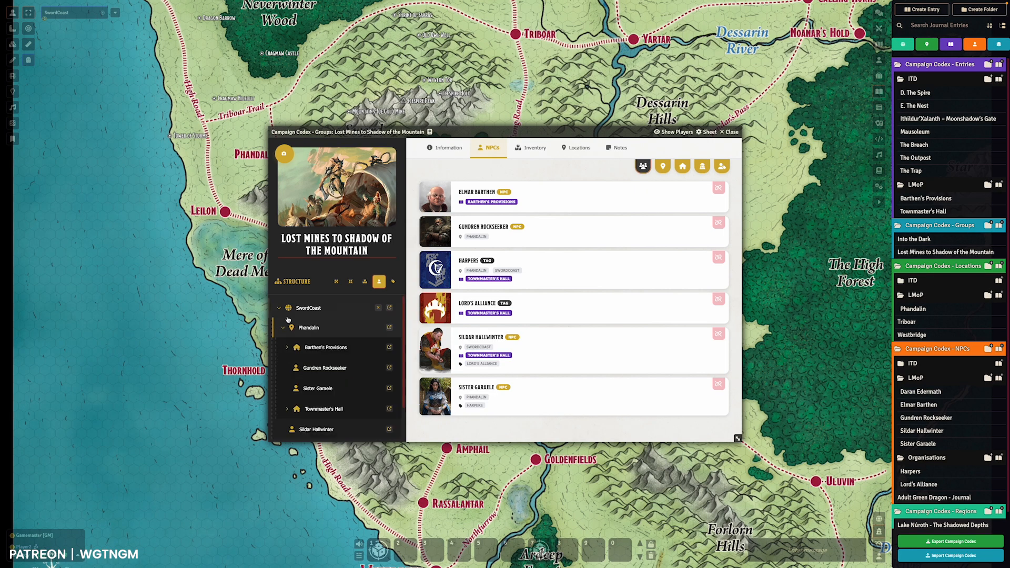
pyautogui.click(280, 308)
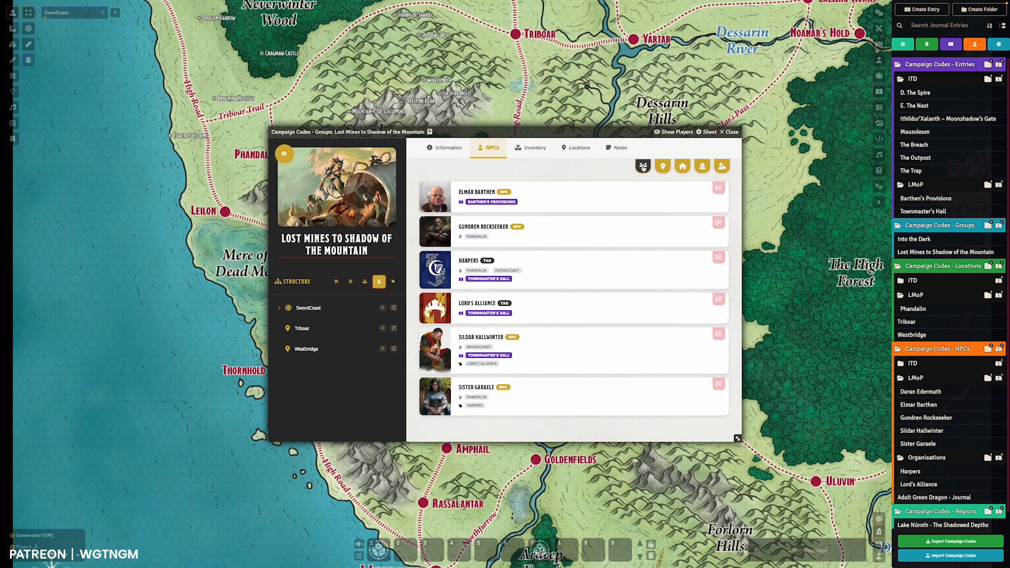
# - Filter the group's NPCs in turn by each remaining category, from locations and entries through to organisation tags
pyautogui.click(663, 166)
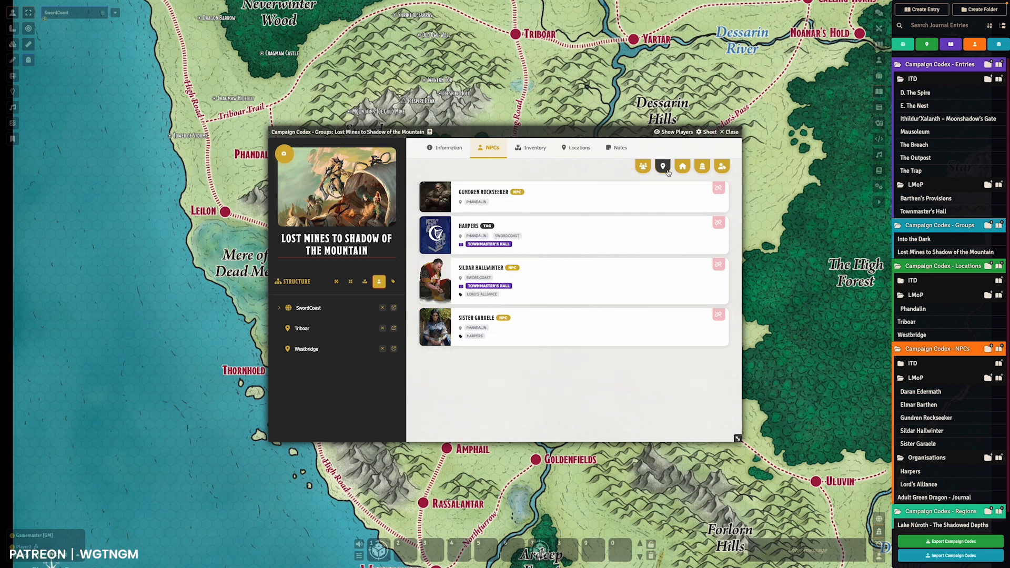
pyautogui.click(680, 169)
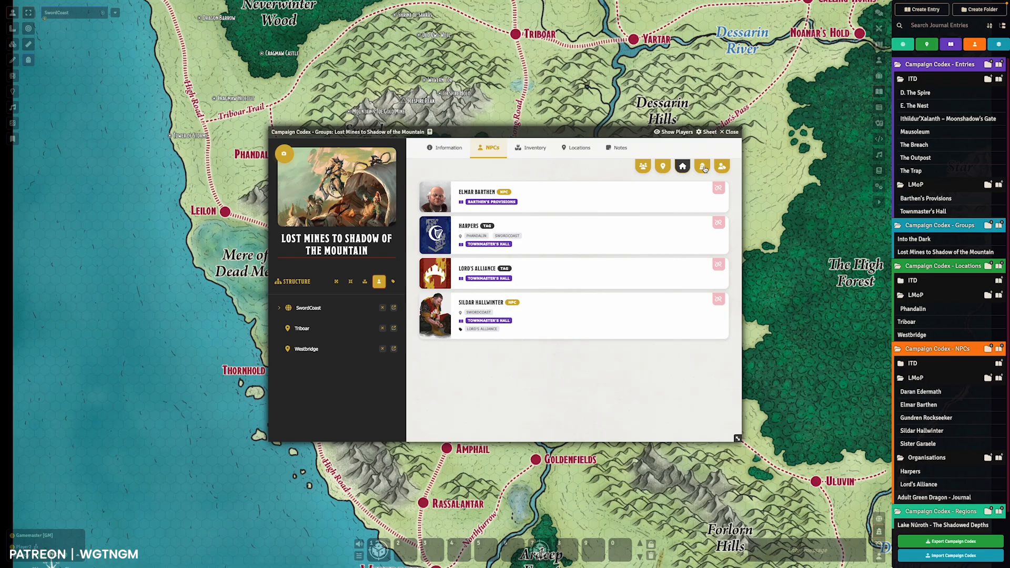
pyautogui.click(703, 168)
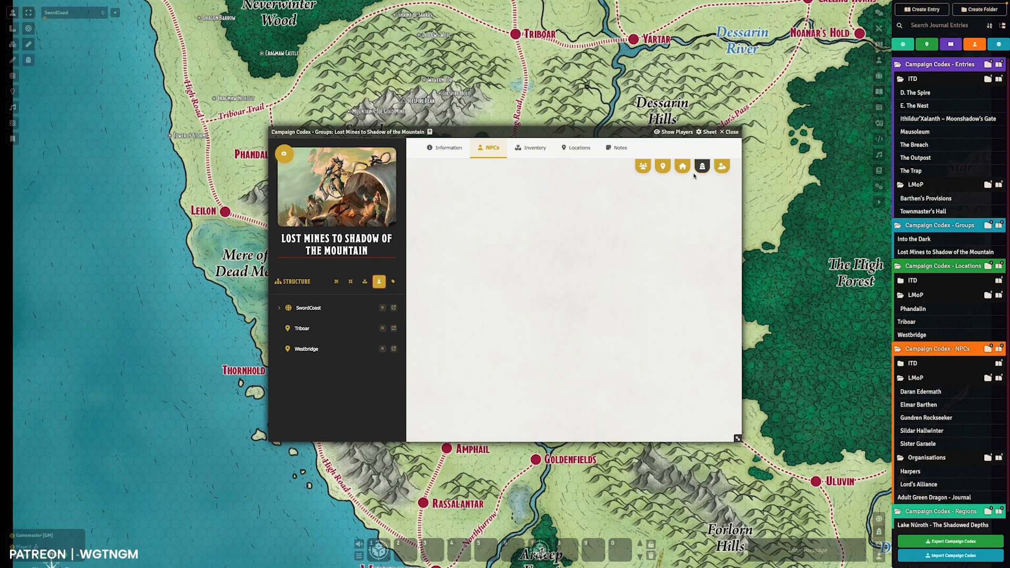
pyautogui.click(721, 168)
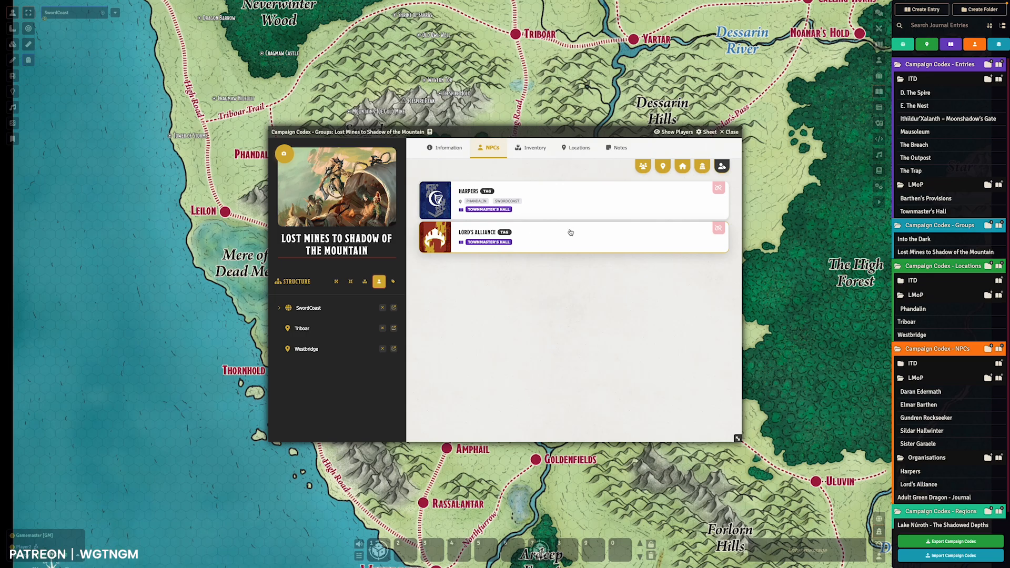
# - Review the group's inventory, including the Breastplate item from Barthen's Provisions, and compare it with the group's locations
pyautogui.click(528, 149)
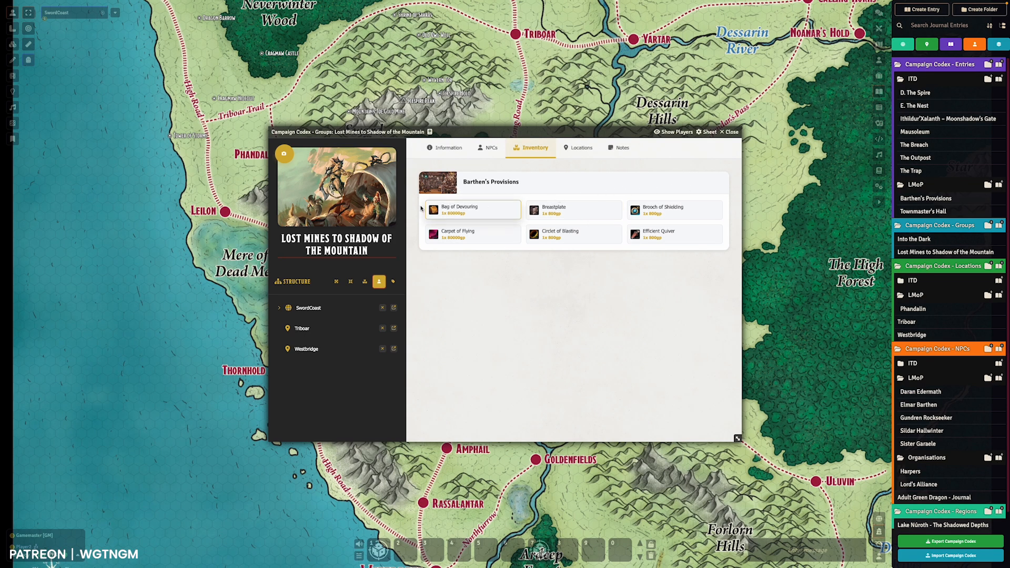
pyautogui.click(569, 208)
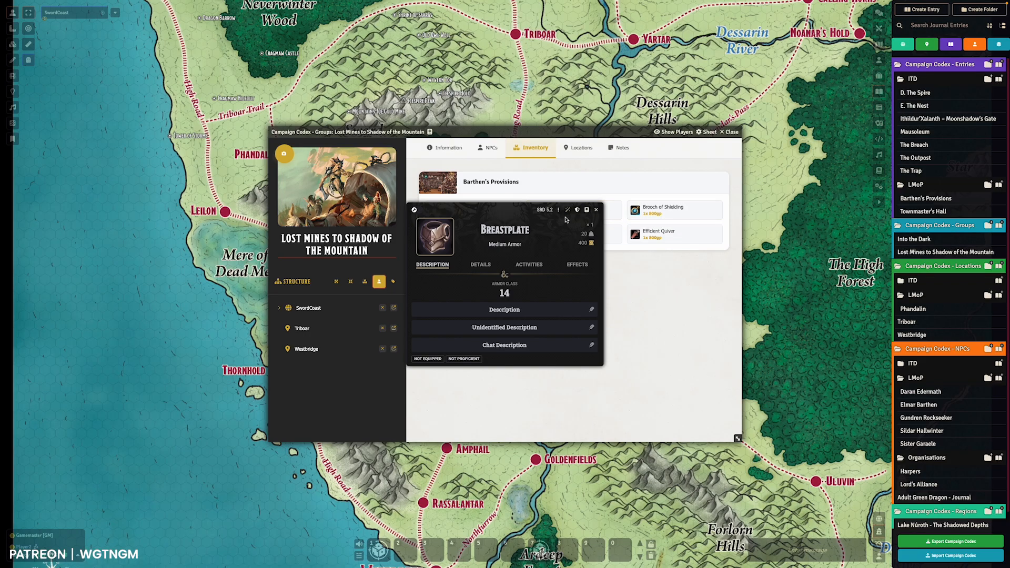
pyautogui.click(598, 210)
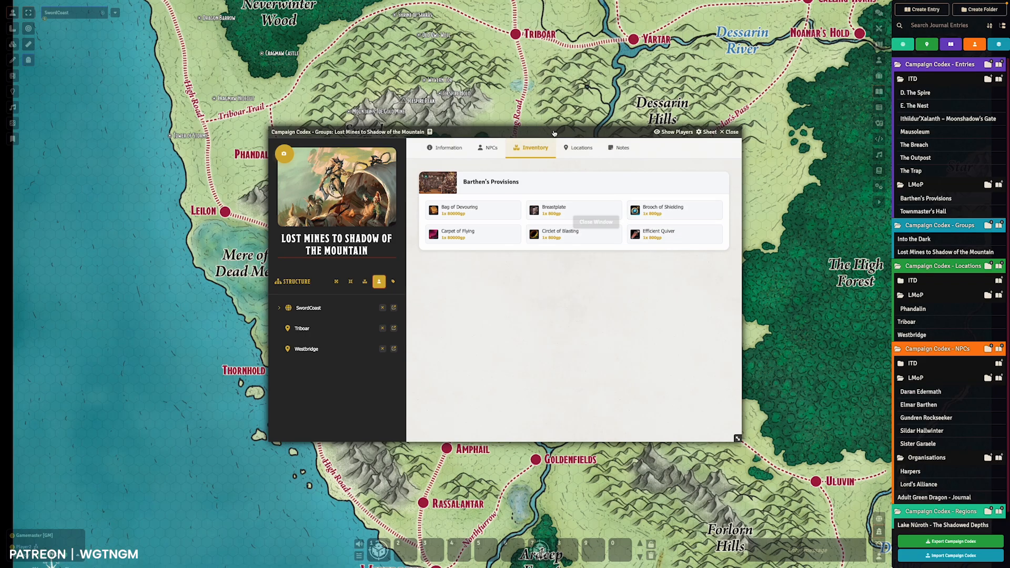
pyautogui.click(585, 149)
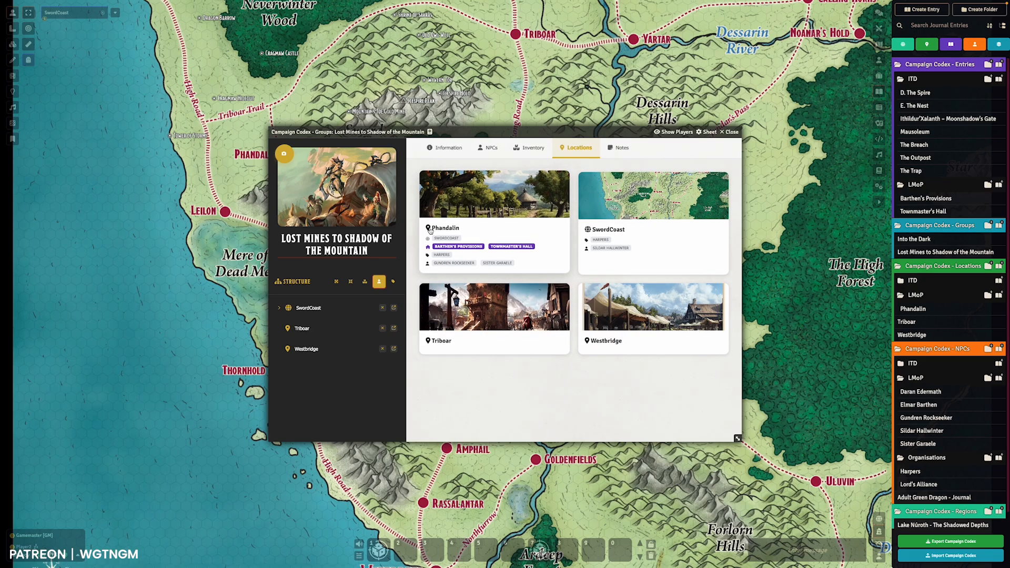
pyautogui.click(527, 151)
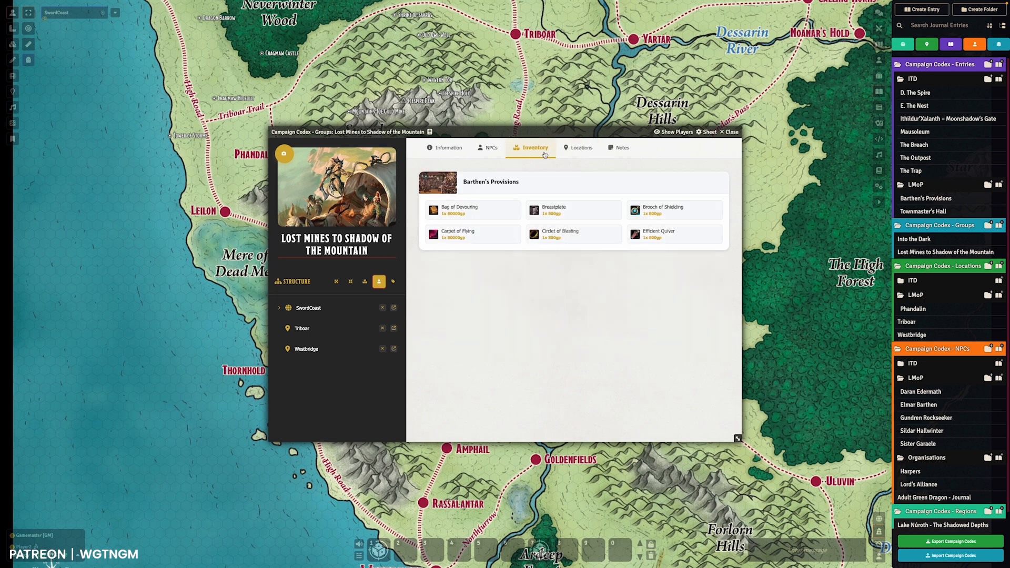
pyautogui.click(579, 148)
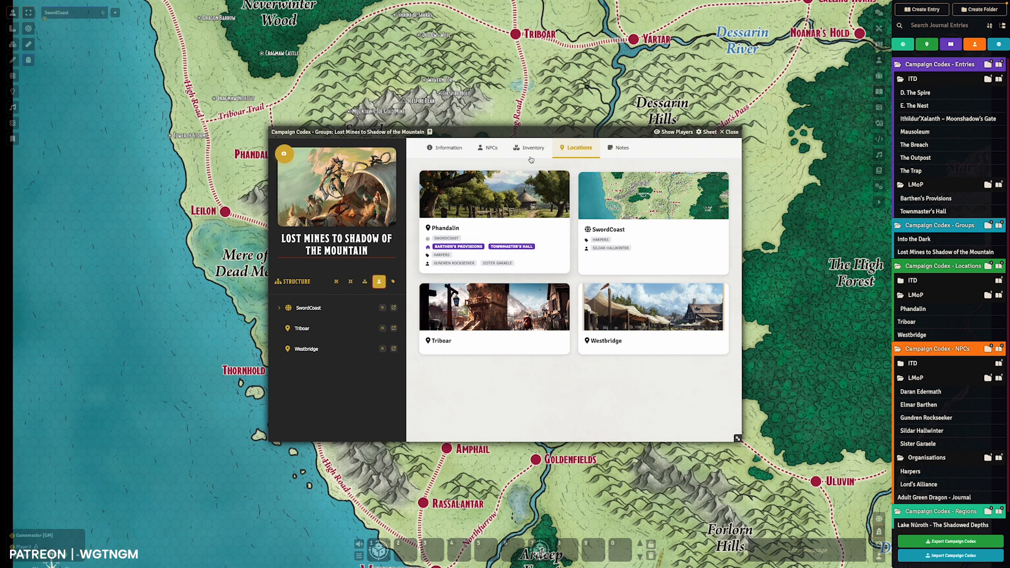
# - Open Phandalin from the group's locations, bring up its Townmaster's Hall entry, and arrange both journals so they are readable
pyautogui.click(538, 238)
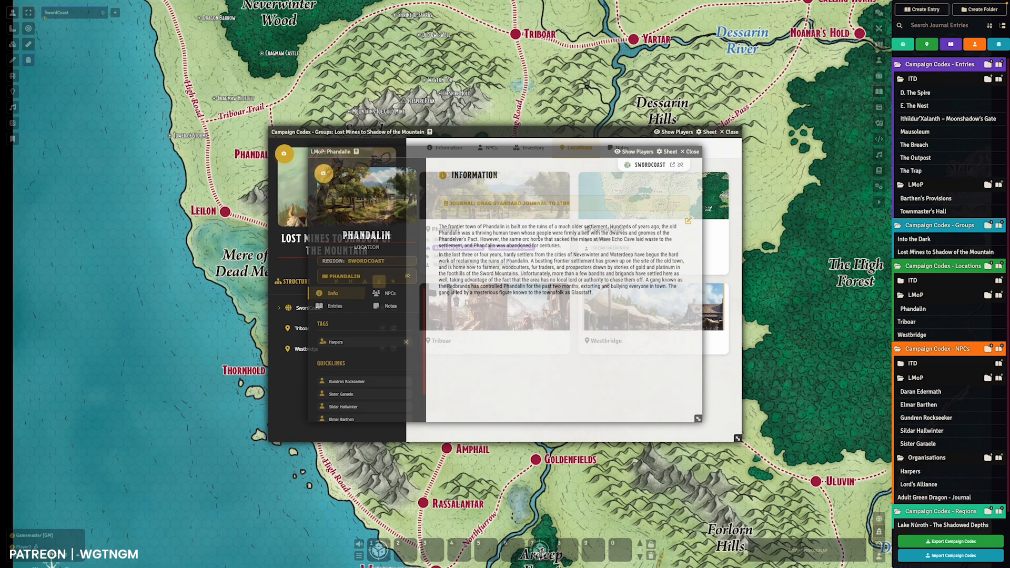
pyautogui.click(333, 307)
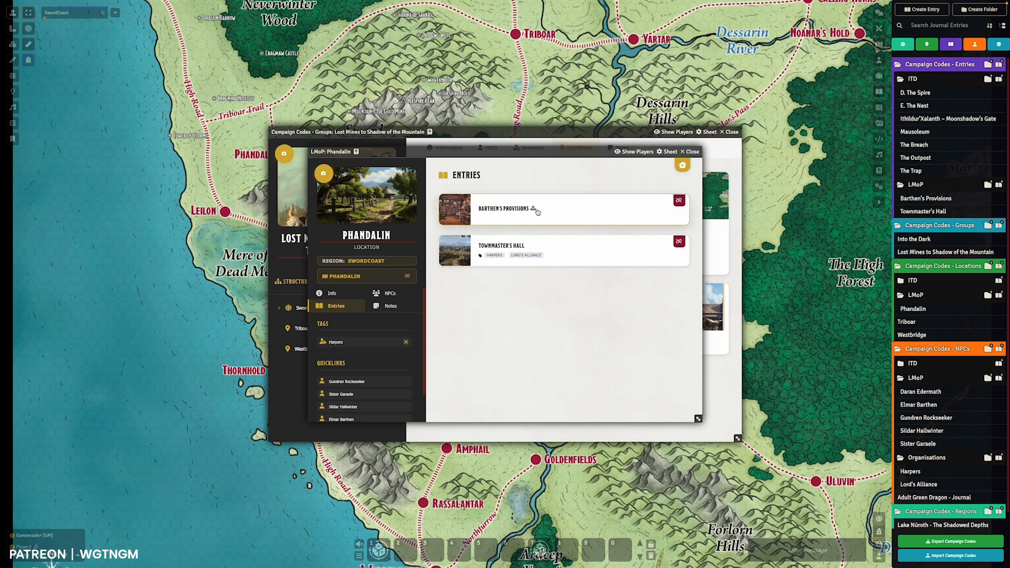
pyautogui.click(554, 247)
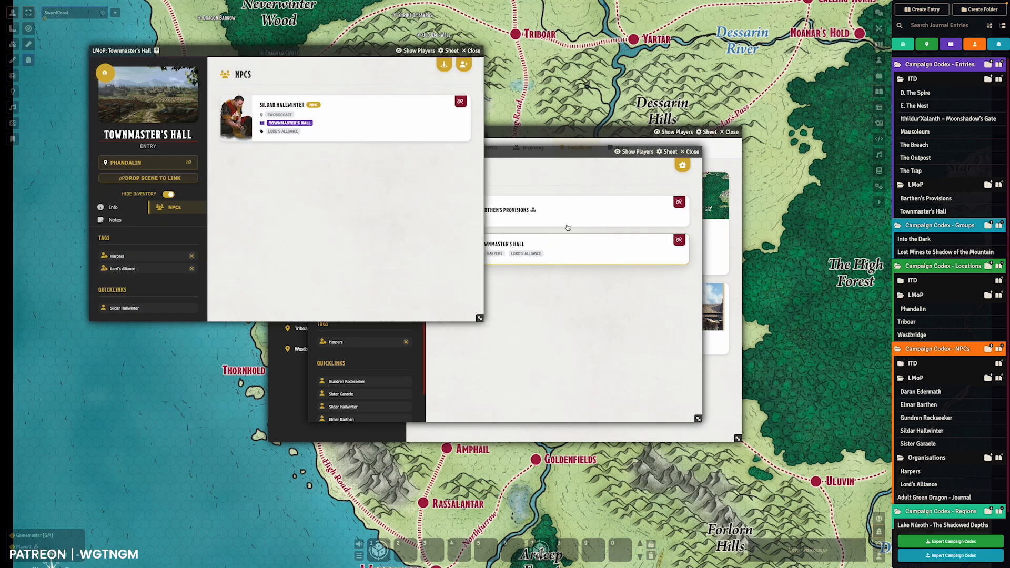
pyautogui.moveTo(518, 153); pyautogui.dragTo(595, 154)
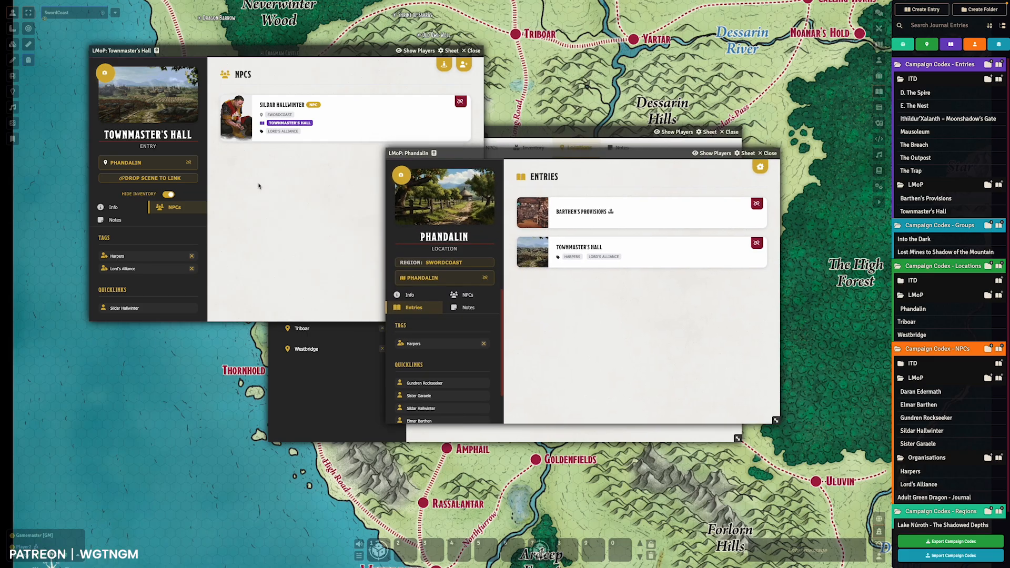
# - Try showing the Townmaster's Hall inventory with loot mode enabled, and restore both settings
pyautogui.click(168, 195)
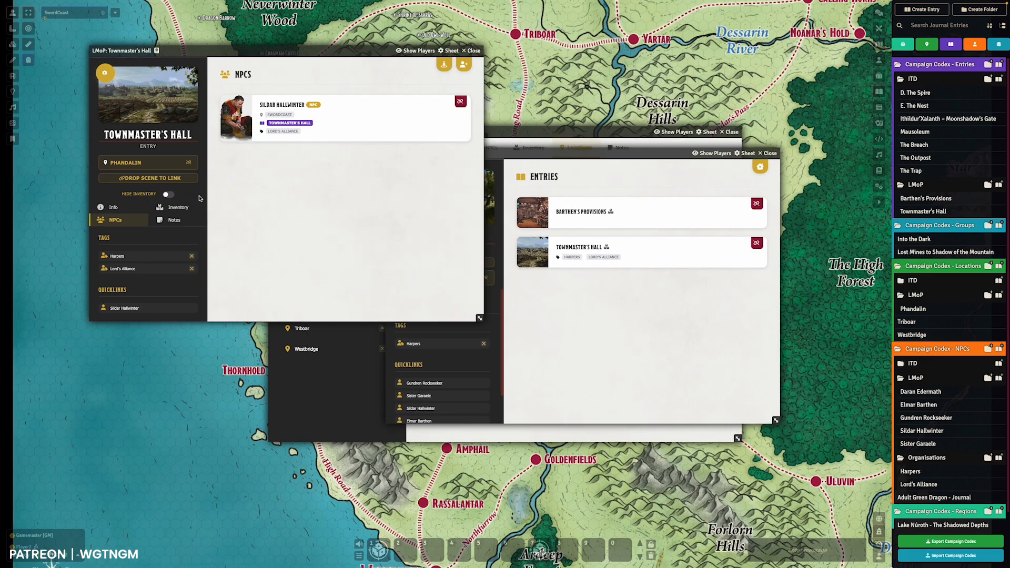
pyautogui.click(177, 208)
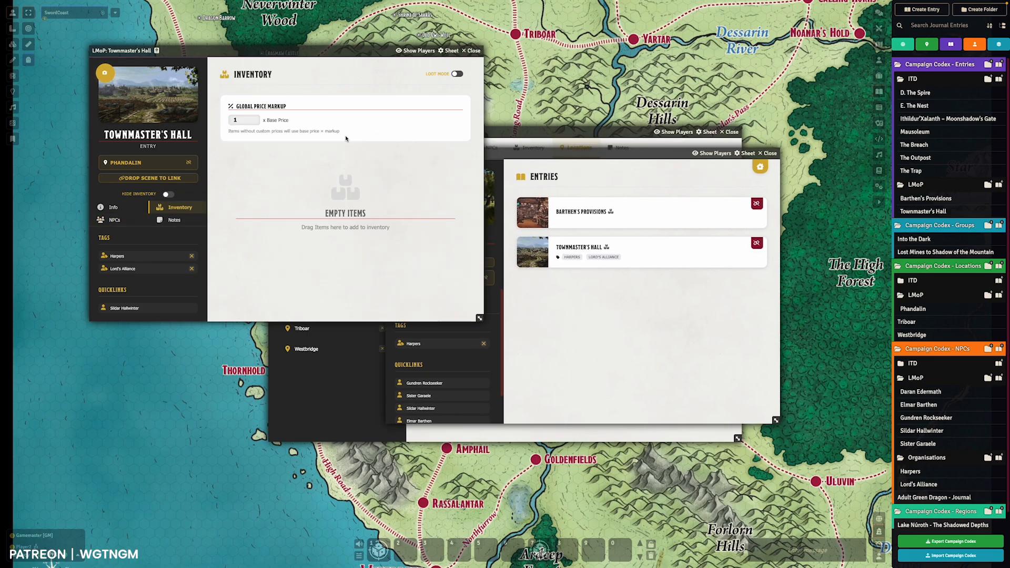
pyautogui.click(455, 74)
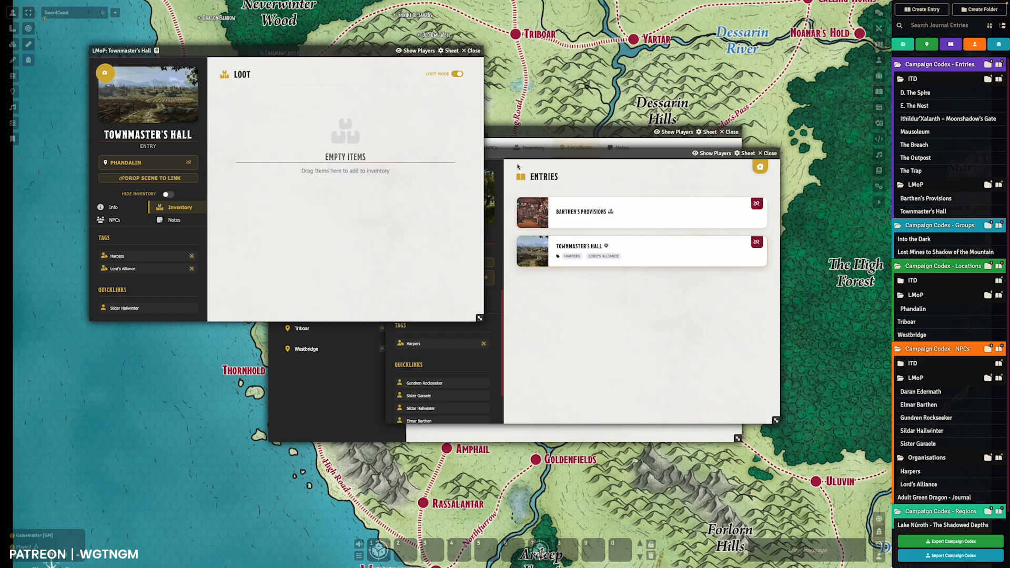
pyautogui.click(456, 75)
pyautogui.click(168, 194)
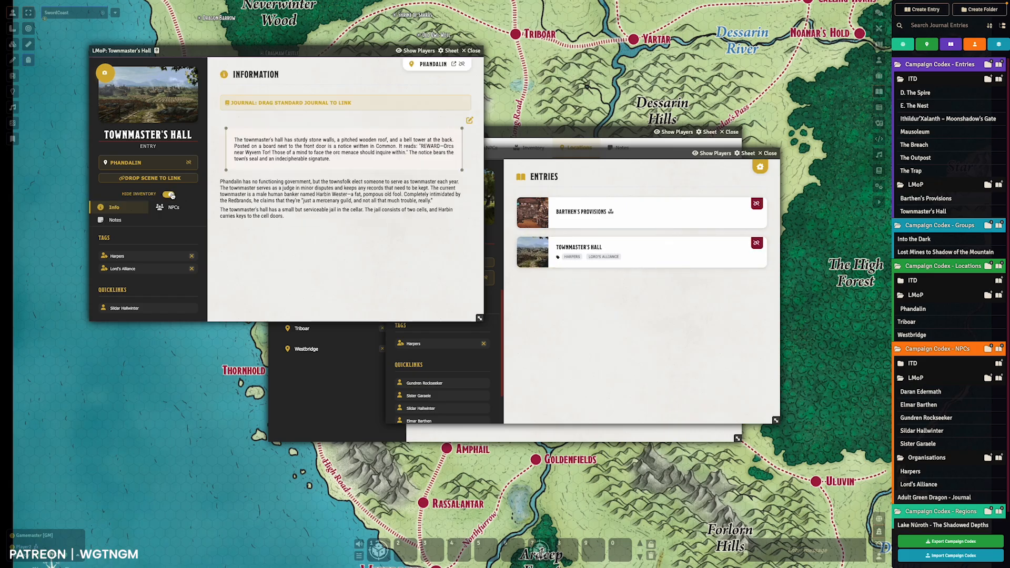
# - Close the Townmaster's Hall and Phandalin journals, and view the SwordCoast region from the group's locations before closing it
pyautogui.click(477, 51)
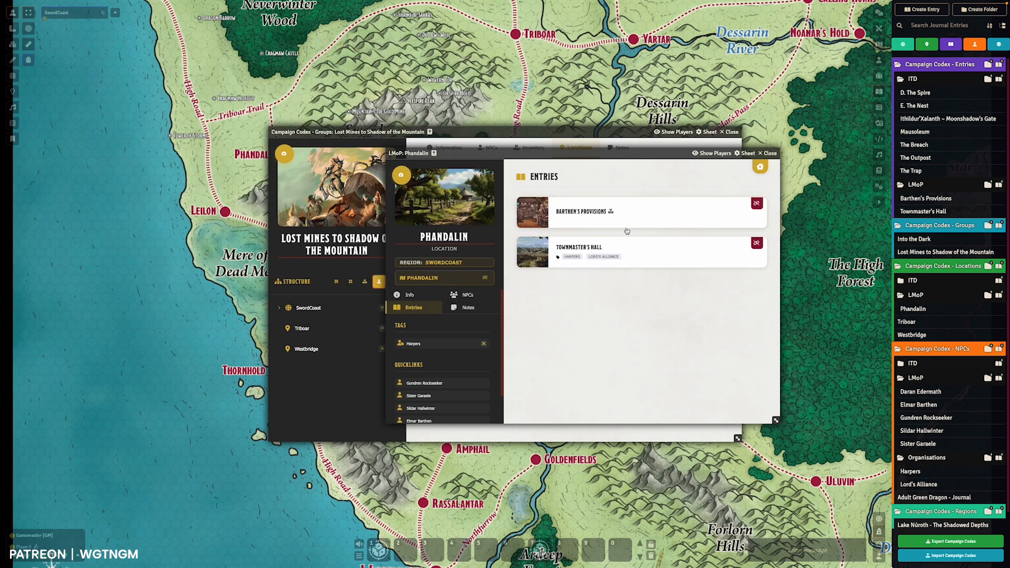
pyautogui.click(769, 154)
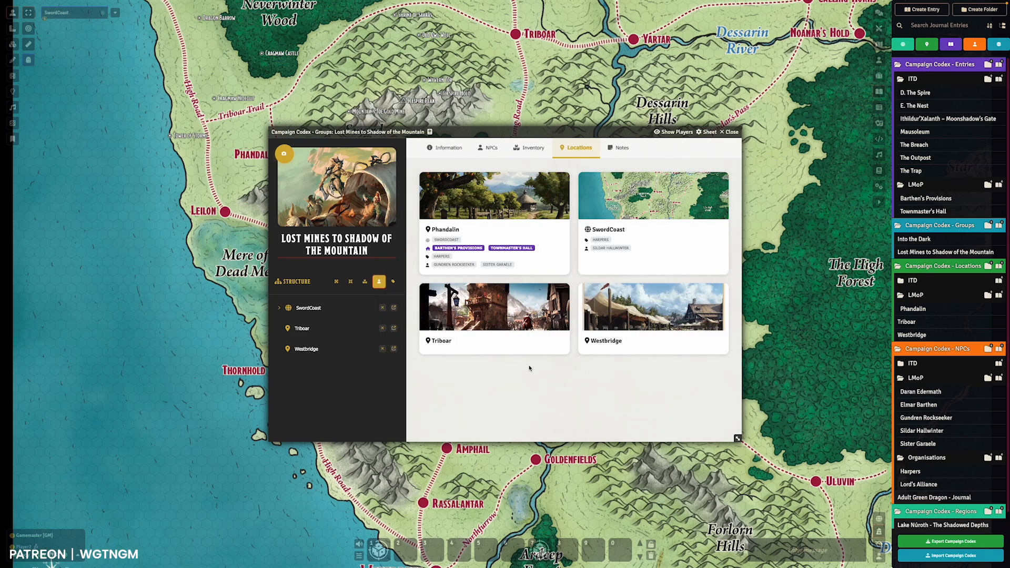
pyautogui.click(667, 228)
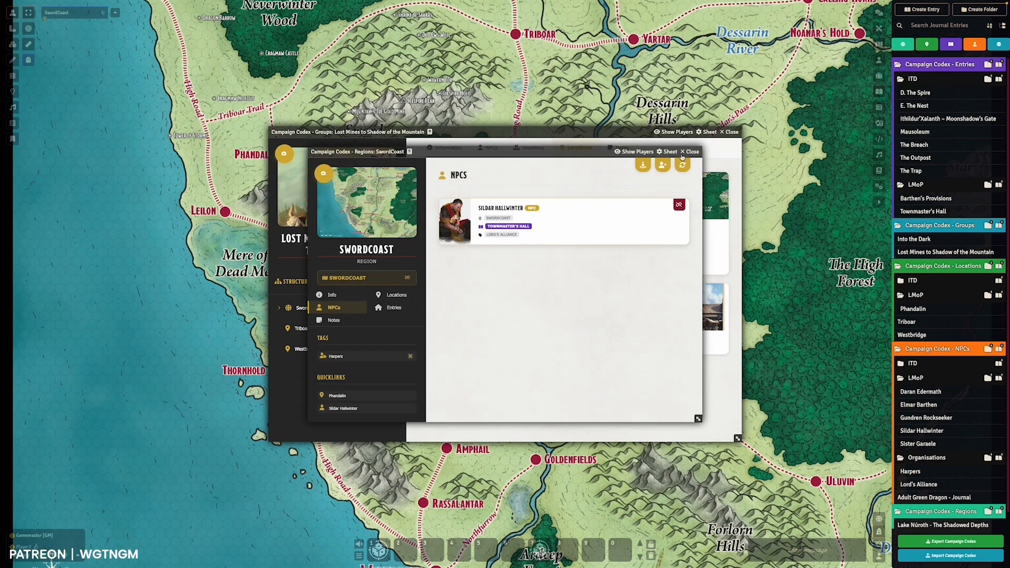
pyautogui.click(685, 152)
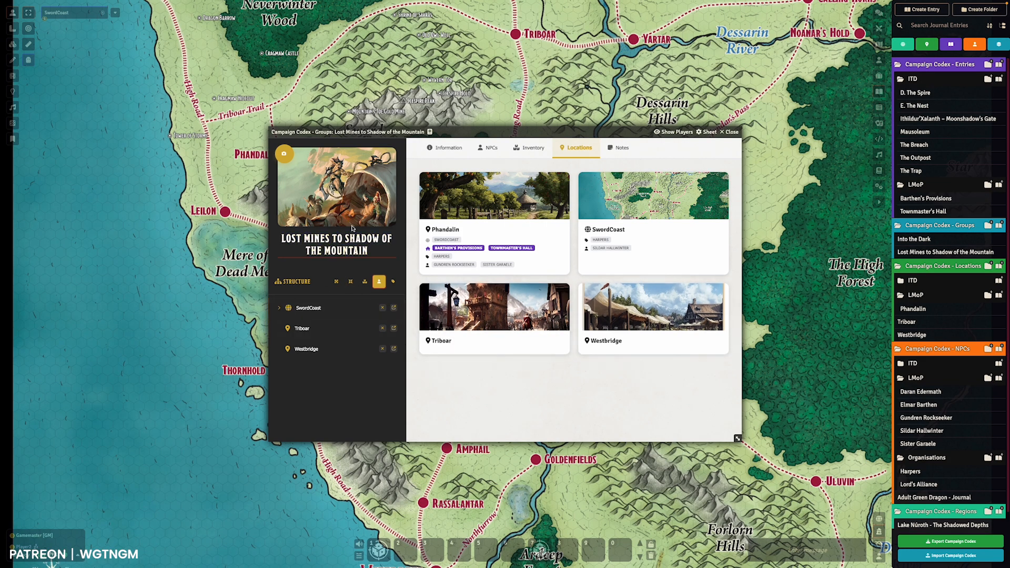
# - Expand the SwordCoast branch of the group structure and inspect Gundren Rockseeker and Sister Garaele's associates
pyautogui.click(279, 308)
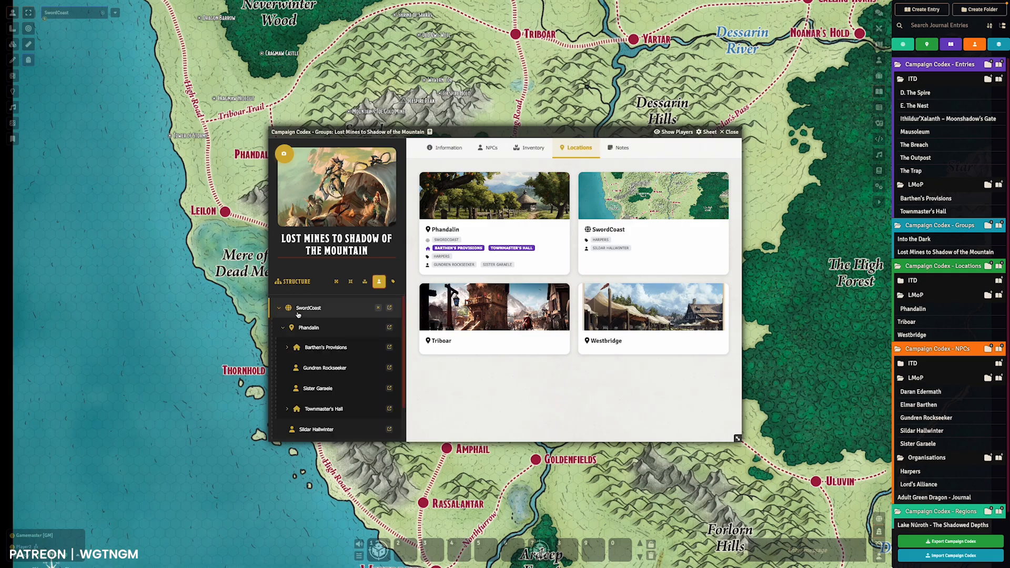
pyautogui.click(323, 369)
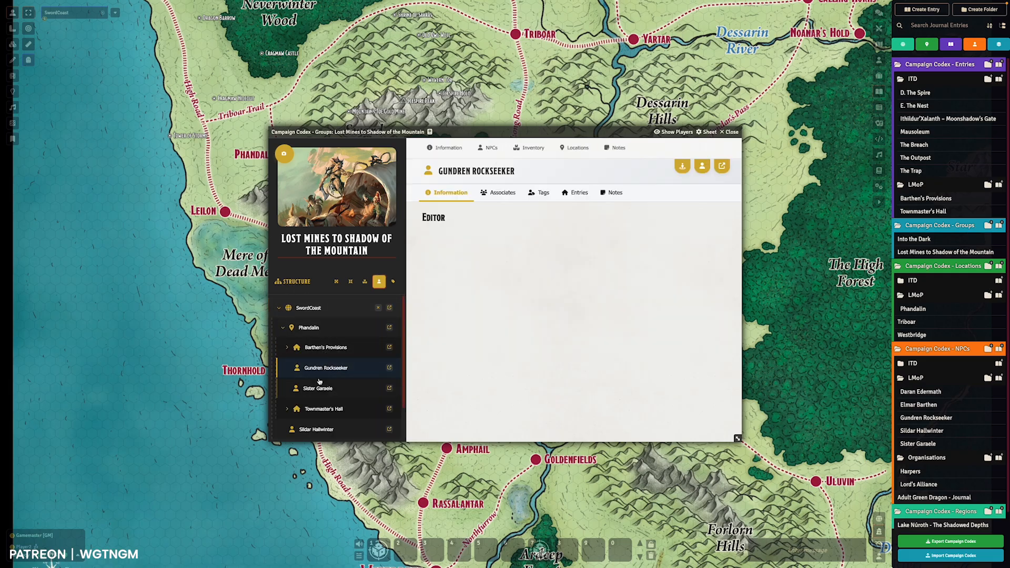
pyautogui.click(319, 388)
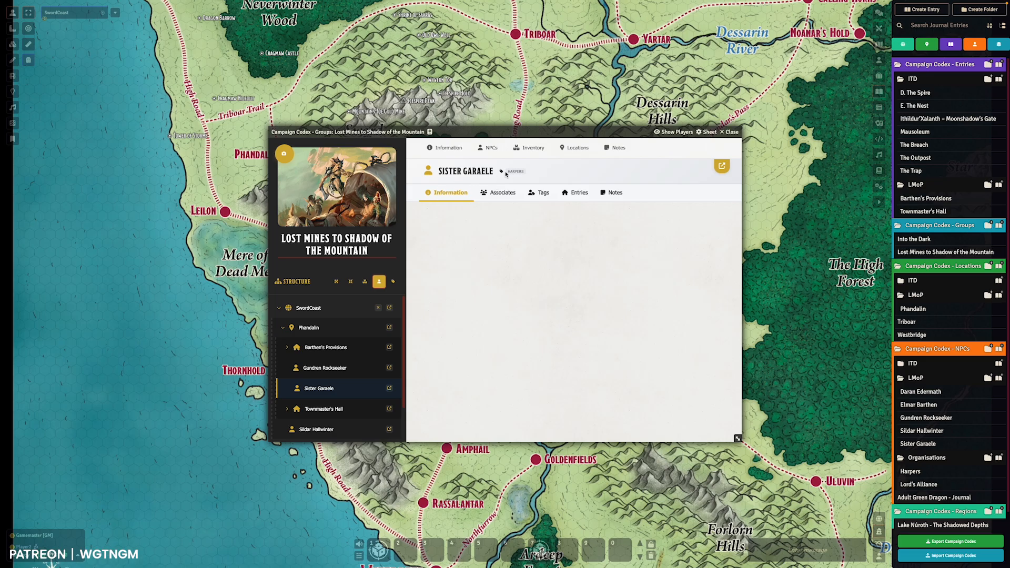
pyautogui.click(493, 194)
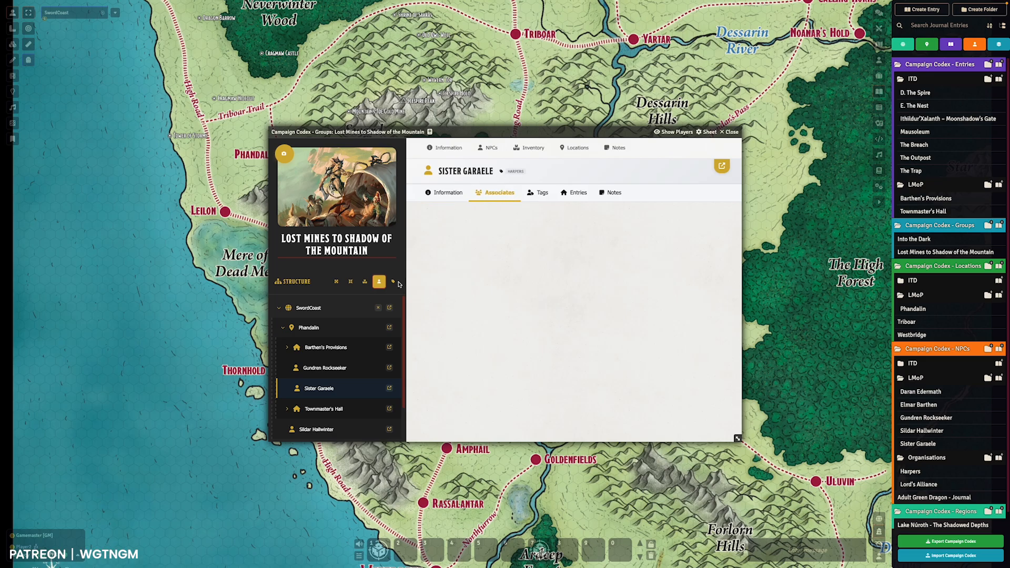
# - Inspect Sildar Hallwinter's associates, tags and entries in the group, check the full journal, and return to the NPC's information
pyautogui.click(312, 427)
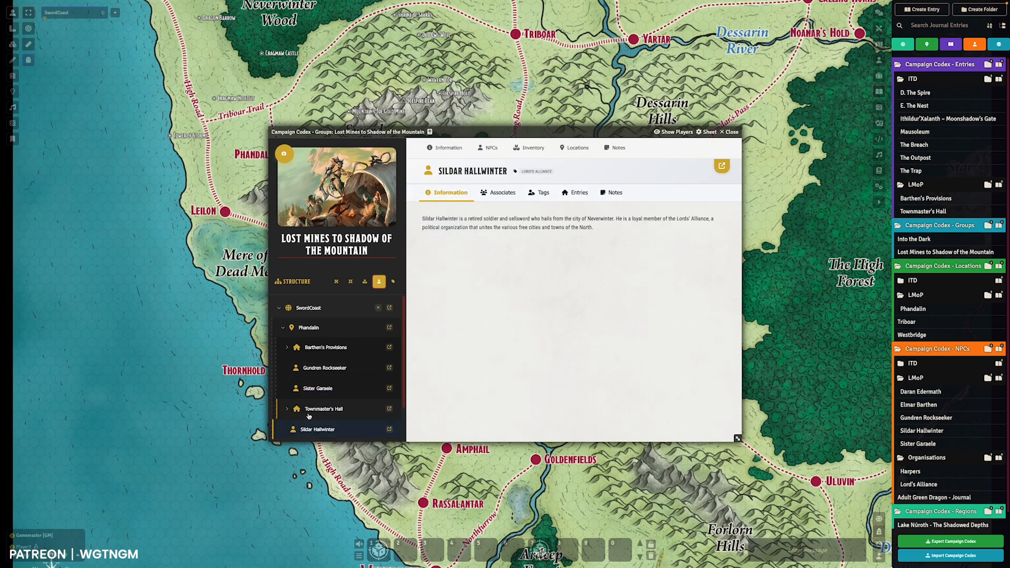
pyautogui.click(501, 192)
pyautogui.click(534, 193)
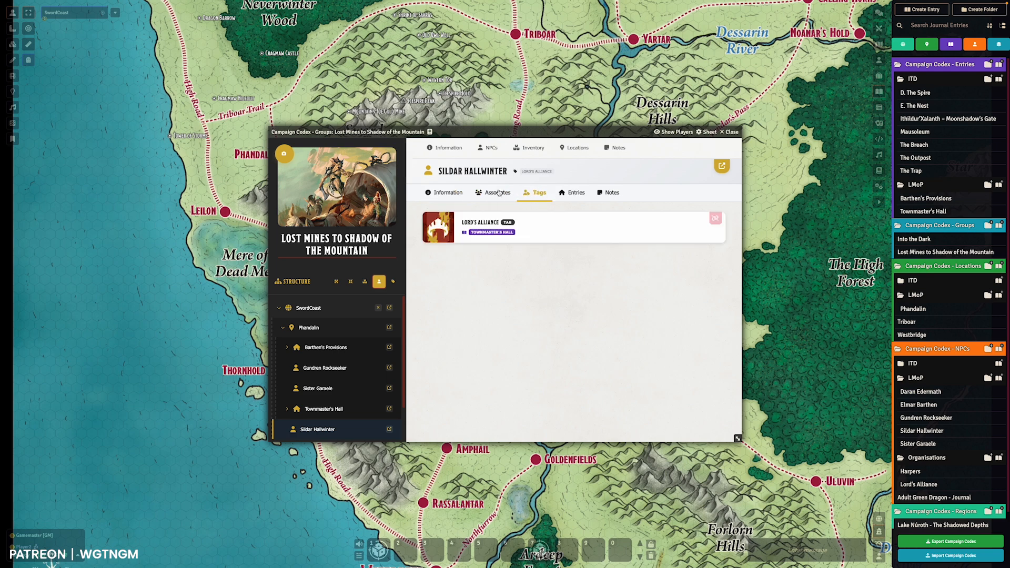
pyautogui.click(576, 193)
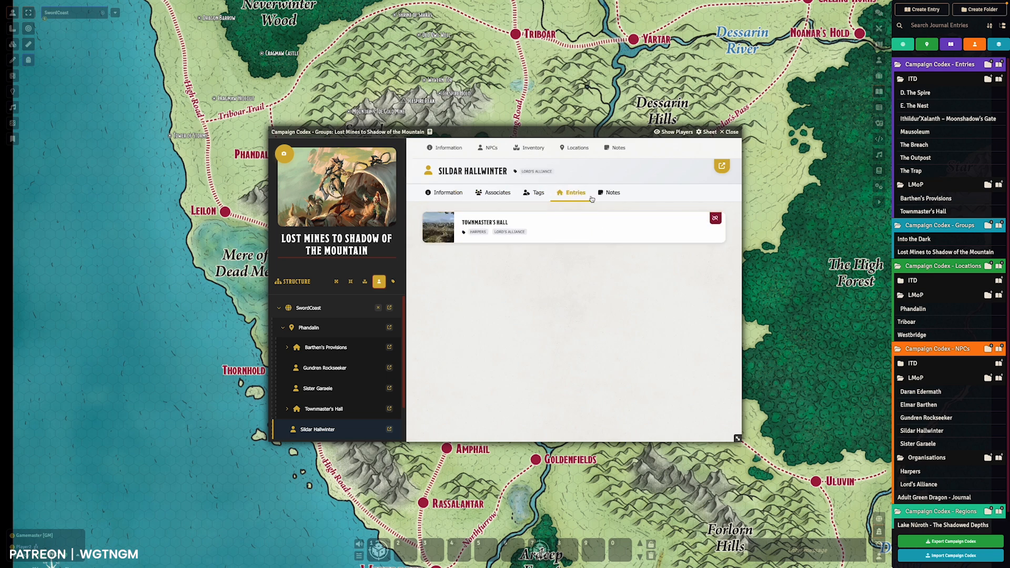
pyautogui.click(722, 166)
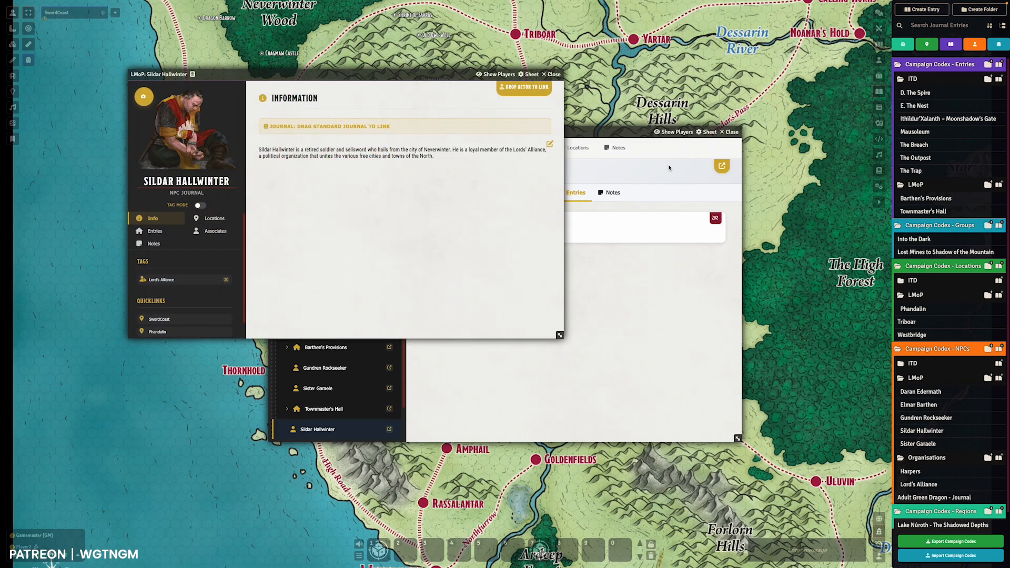
pyautogui.click(553, 74)
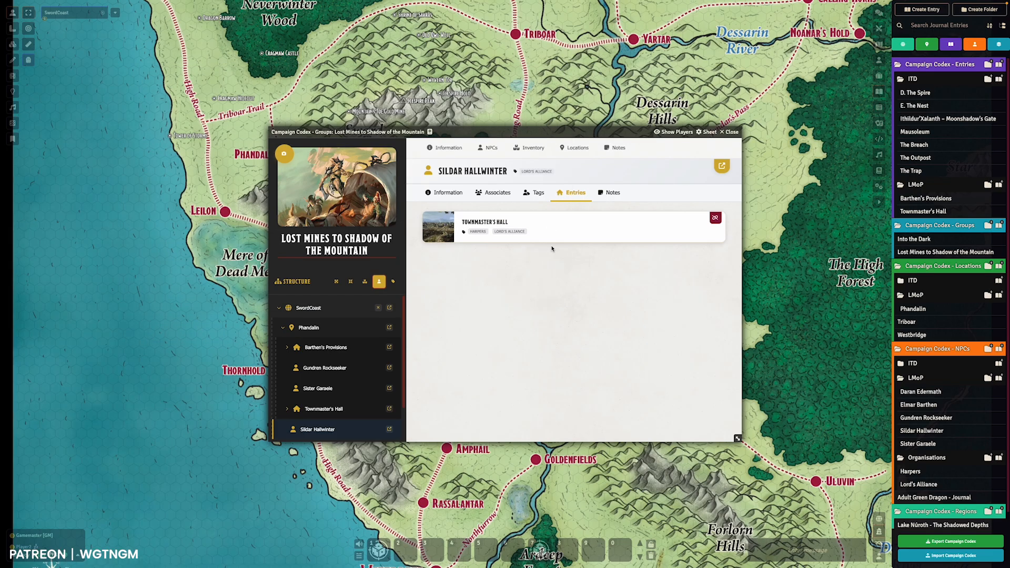
pyautogui.click(458, 197)
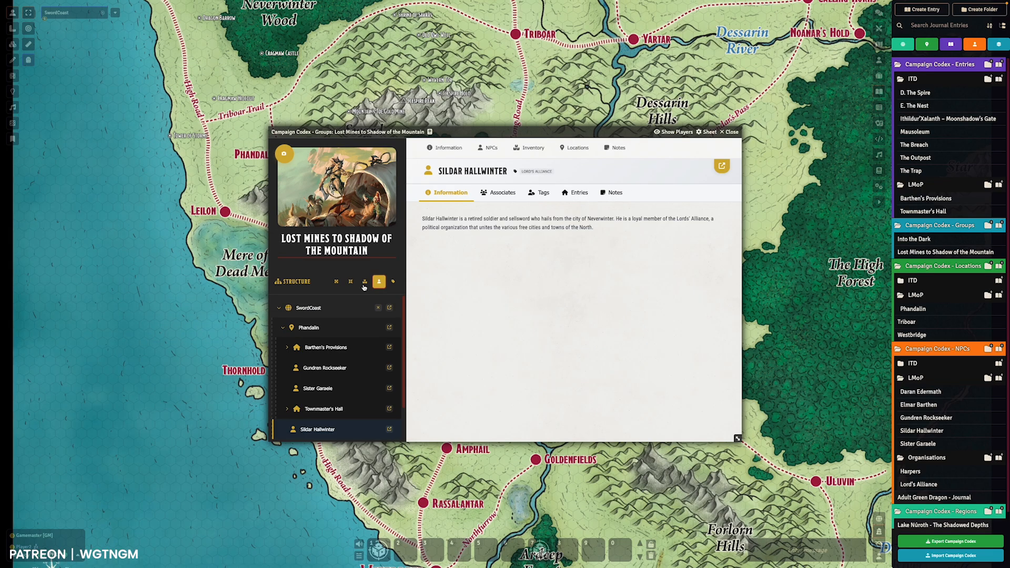
# - Switch the group structure to the tag view and expand the Harpers and Lord's Alliance branches
pyautogui.click(393, 287)
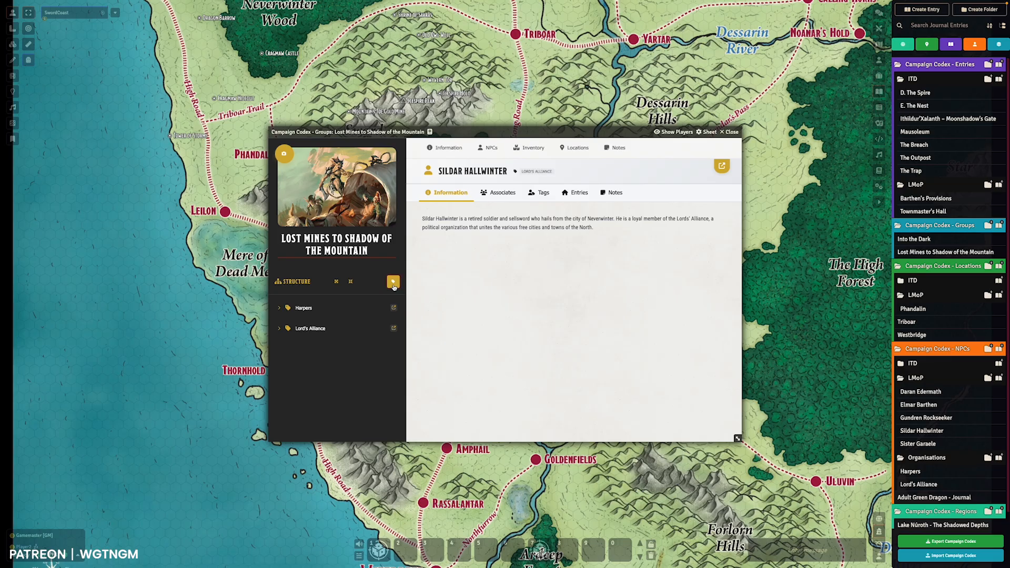
pyautogui.click(280, 308)
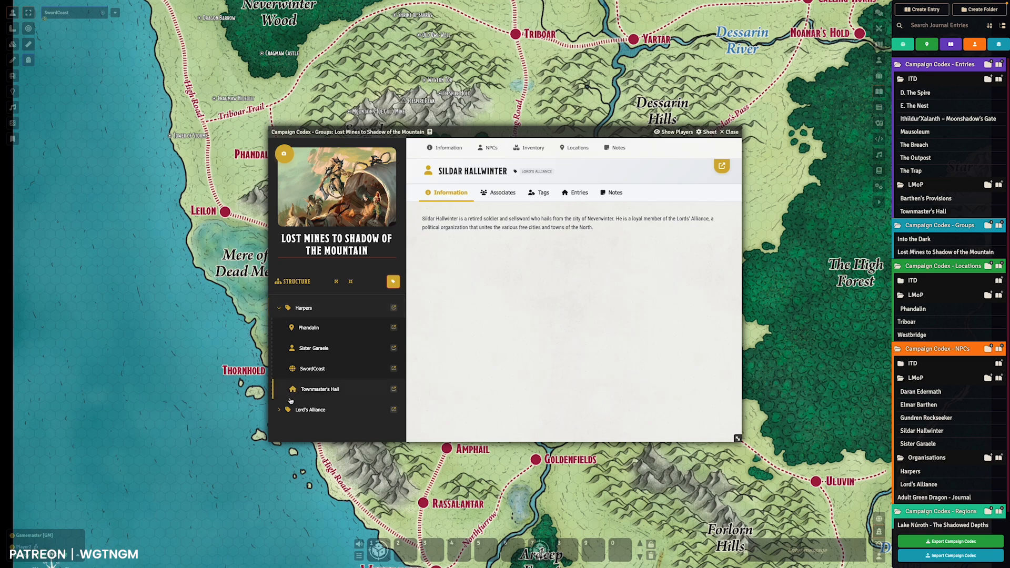
pyautogui.click(279, 410)
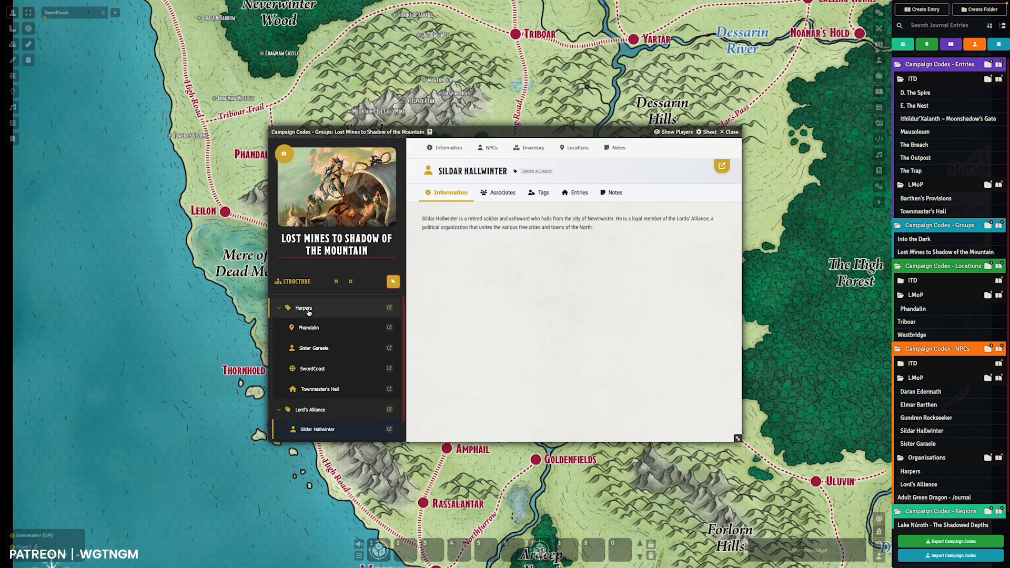
# - Review the entries under the Harpers and Lord's Alliance tags, and return the group structure to the NPC view
pyautogui.scroll(-1, 309, 311)
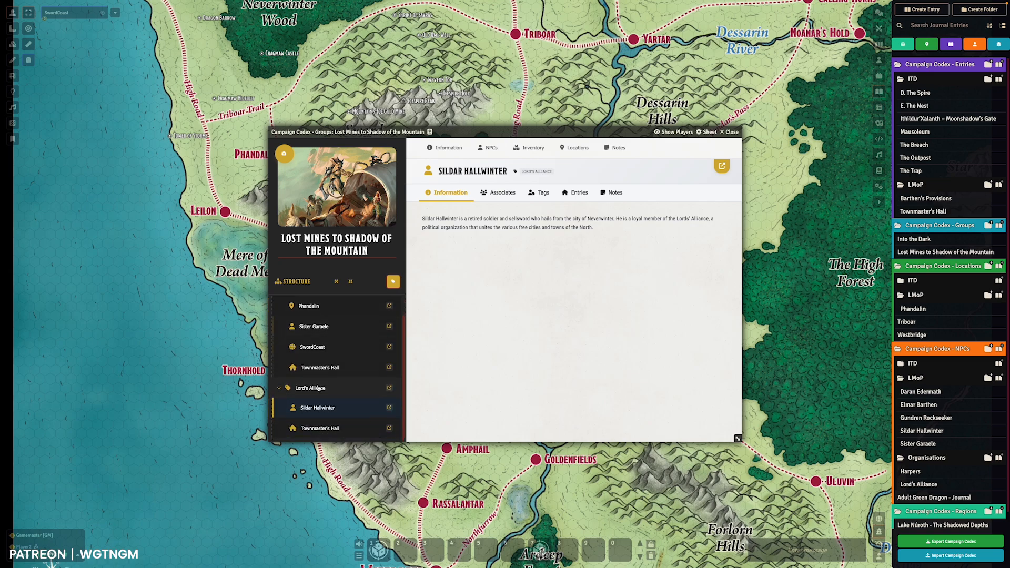
pyautogui.scroll(1, 326, 383)
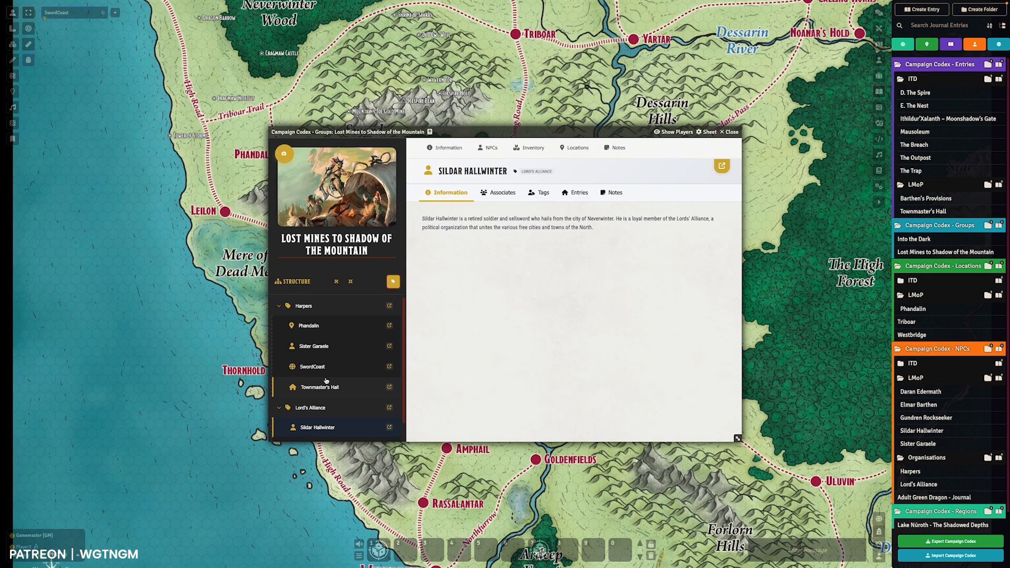
pyautogui.scroll(-1, 326, 381)
pyautogui.scroll(1, 326, 381)
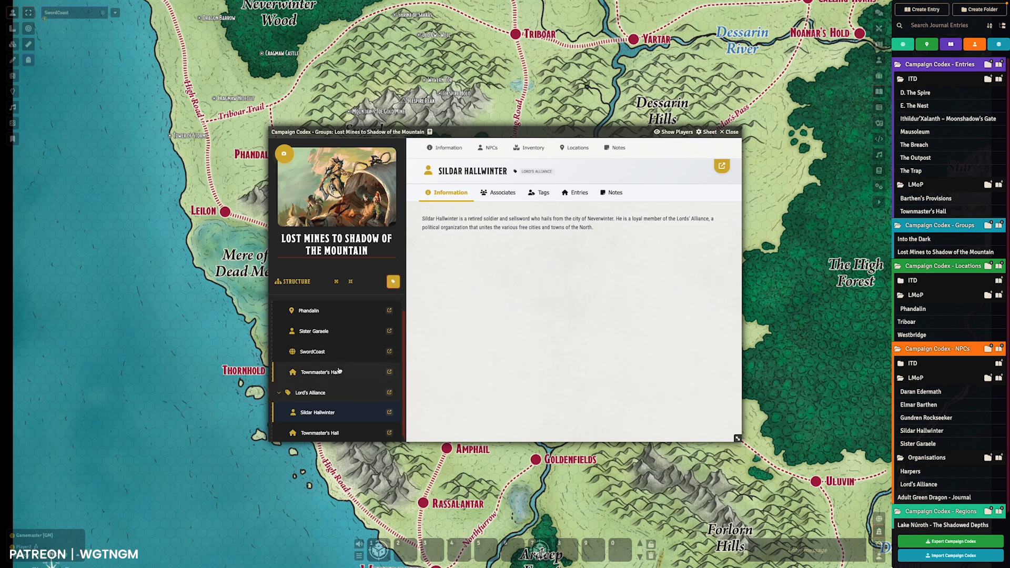
pyautogui.click(393, 282)
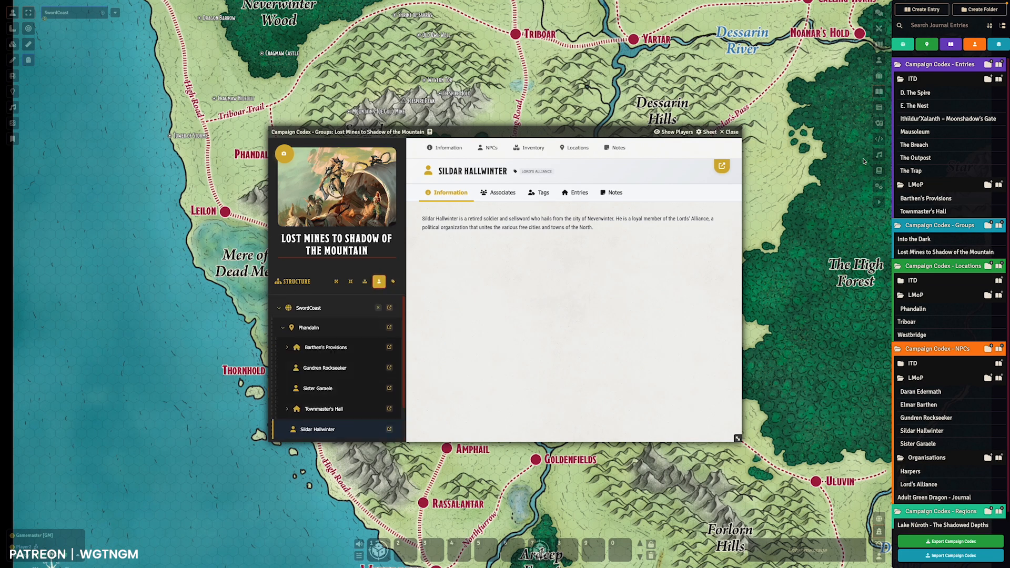
# - Open the game settings for campaign-codex and review the options for hiding cards and inventory items by ownership
pyautogui.click(878, 187)
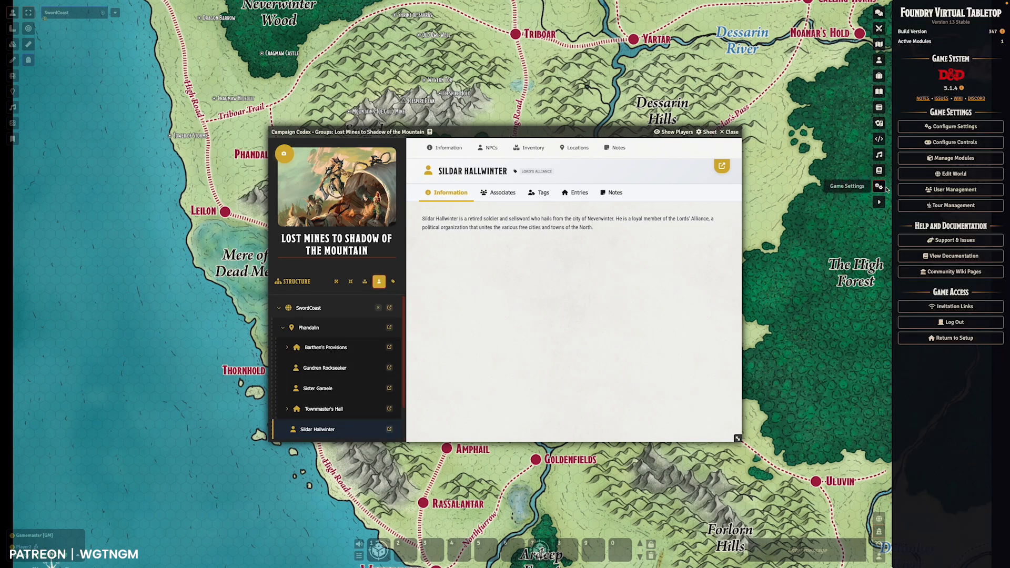
pyautogui.click(948, 128)
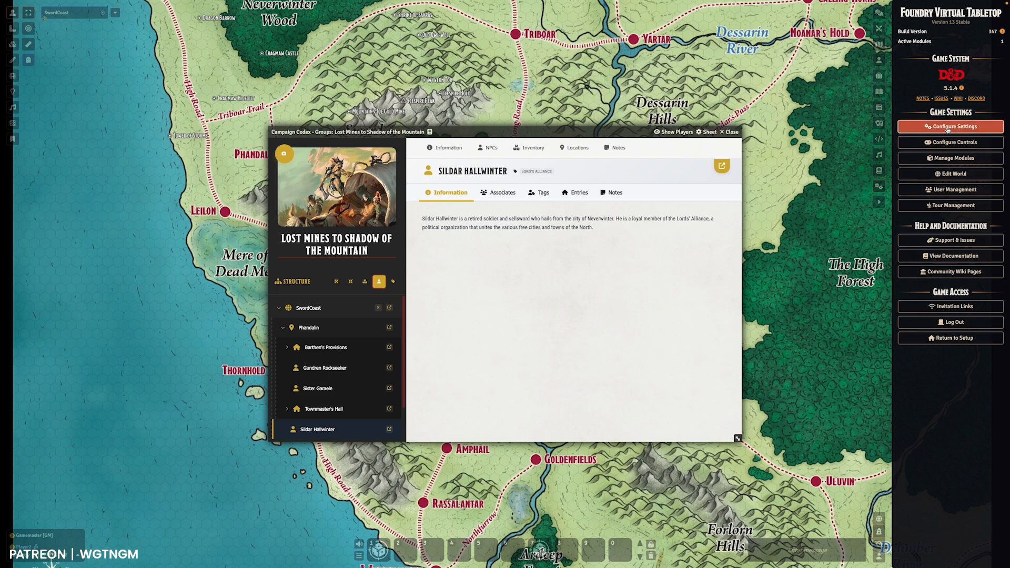
pyautogui.click(389, 232)
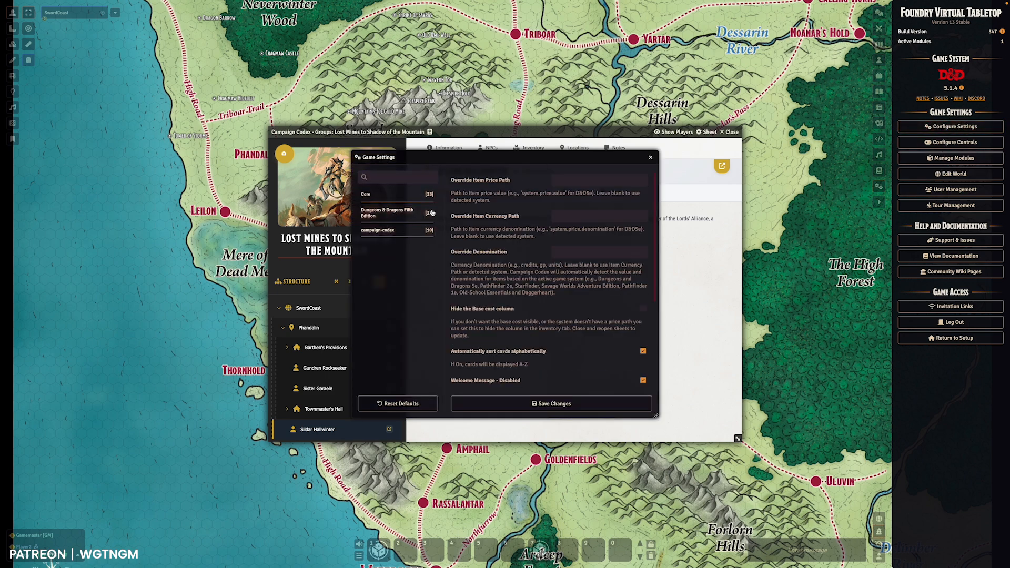
pyautogui.scroll(-5, 615, 337)
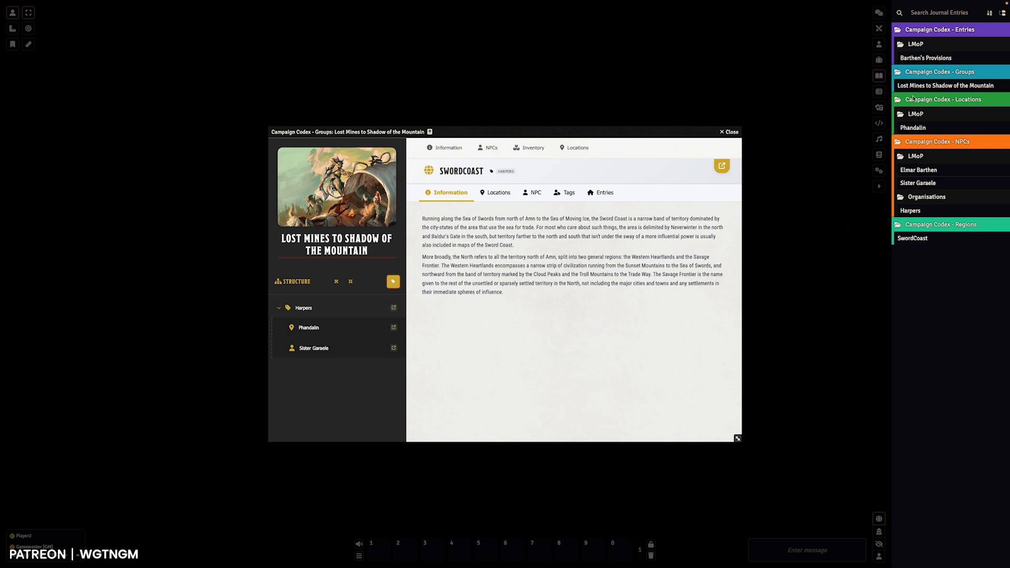
# - In the player's client, view the inventory of Barthen's Provisions and move its journal window away from the group header
pyautogui.click(929, 58)
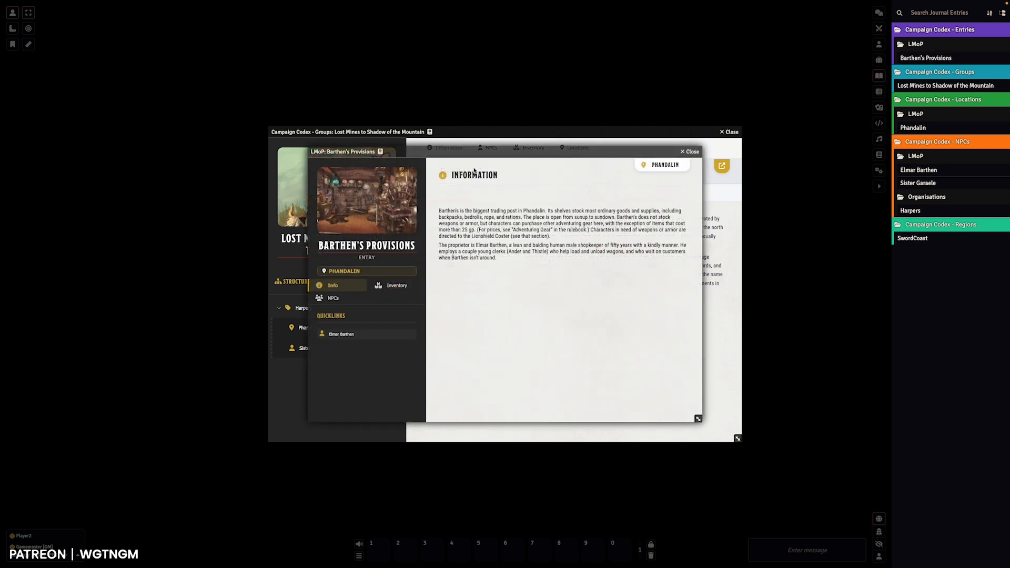
pyautogui.click(395, 285)
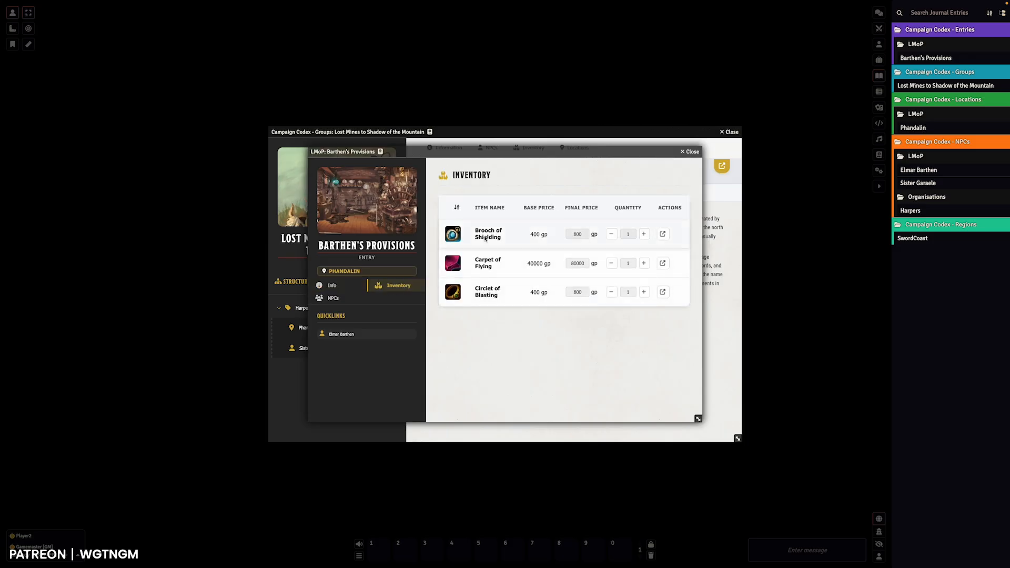
pyautogui.moveTo(506, 152); pyautogui.dragTo(568, 224)
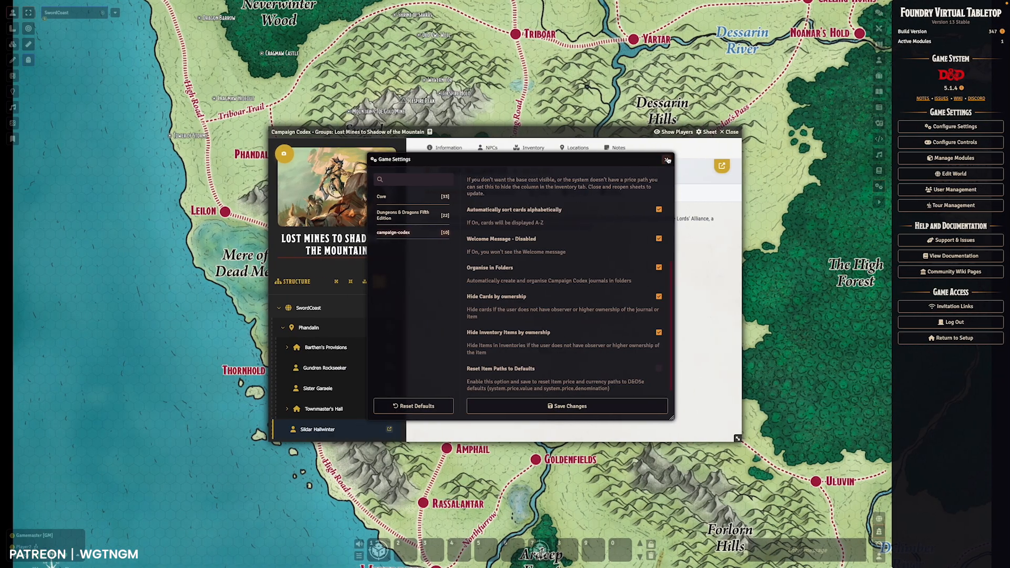
# - In the Gamemaster's client, close the game settings and view the Barthen's Provisions inventory in the group overview
pyautogui.click(666, 159)
pyautogui.click(320, 348)
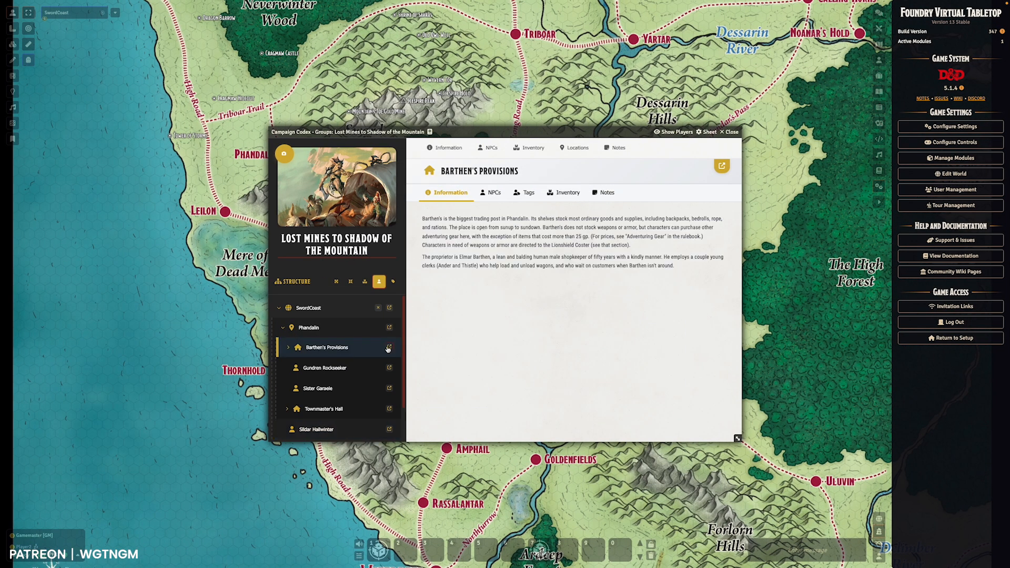
pyautogui.click(563, 192)
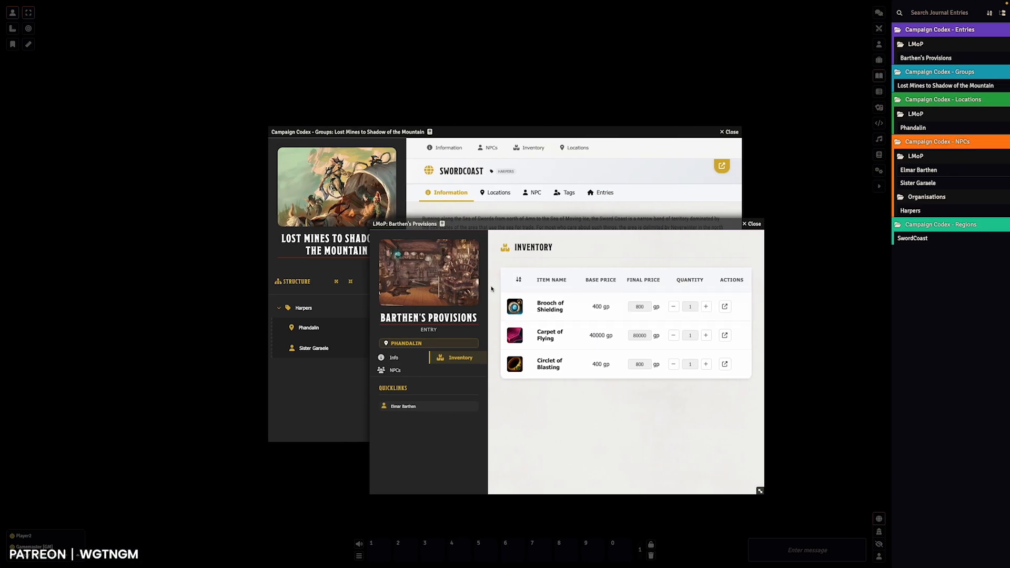
# - In the player's client, close Barthen's Provisions, check the group's tag view, and close the group and Phandalin journals
pyautogui.click(751, 224)
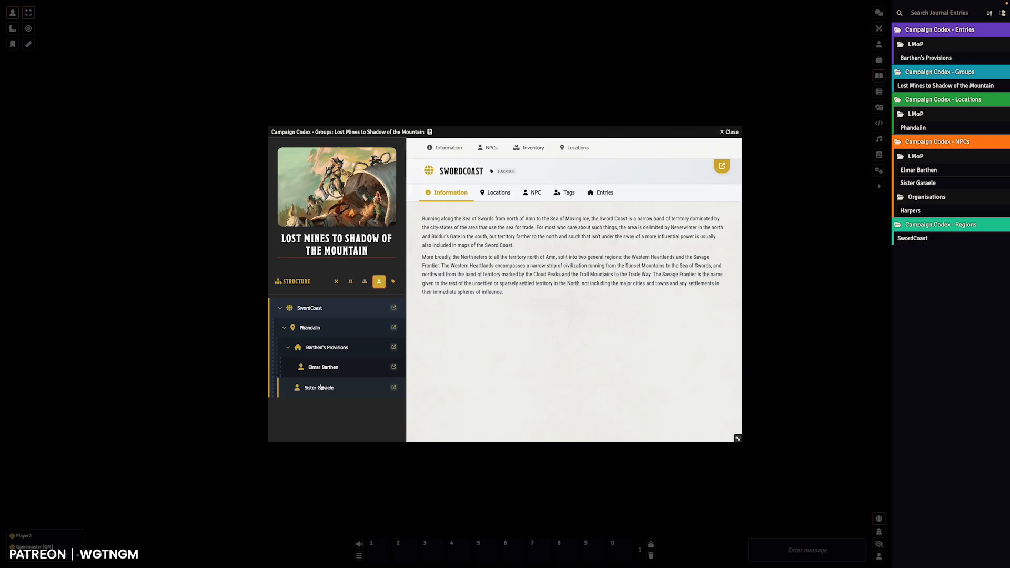
pyautogui.click(393, 281)
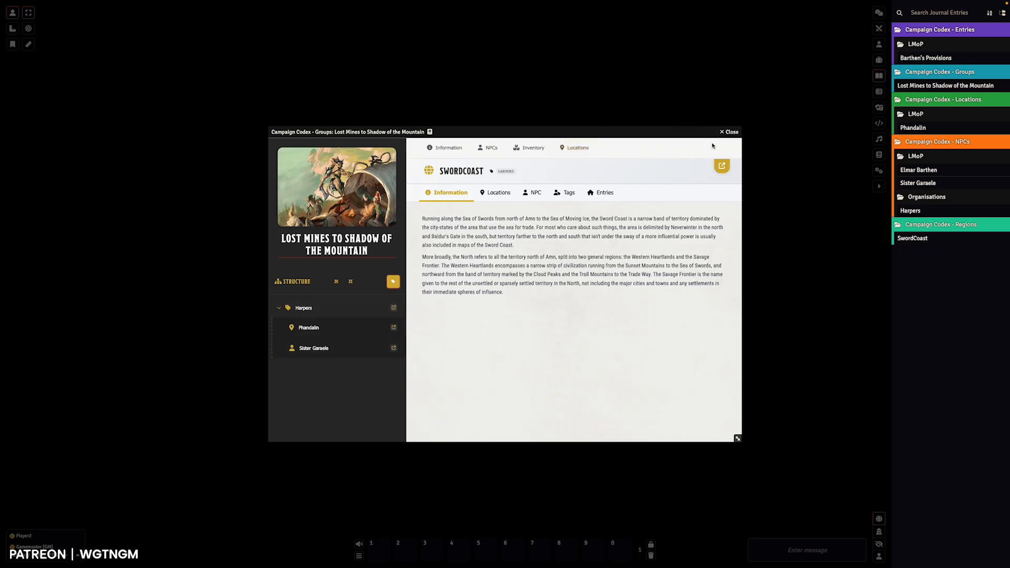
pyautogui.click(733, 132)
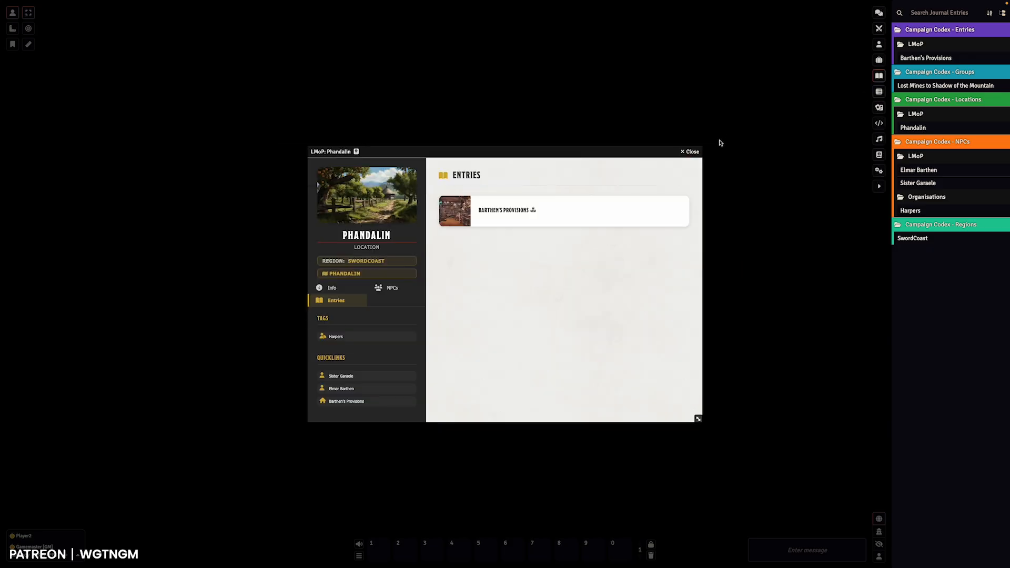
pyautogui.click(690, 152)
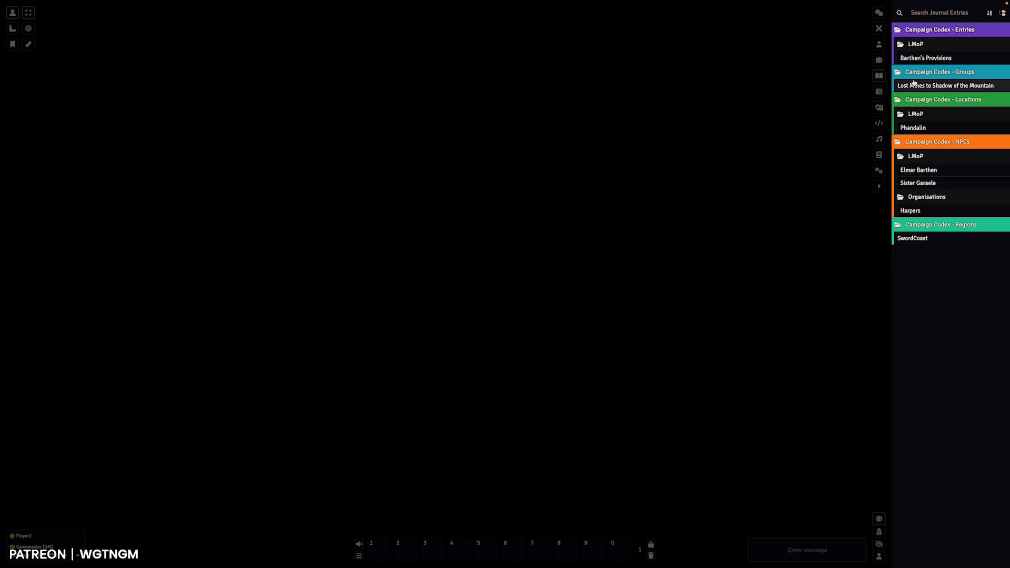
# - View the Barthen's Provisions and Elmar Barthen journals as the player, and close the NPC journal
pyautogui.click(919, 59)
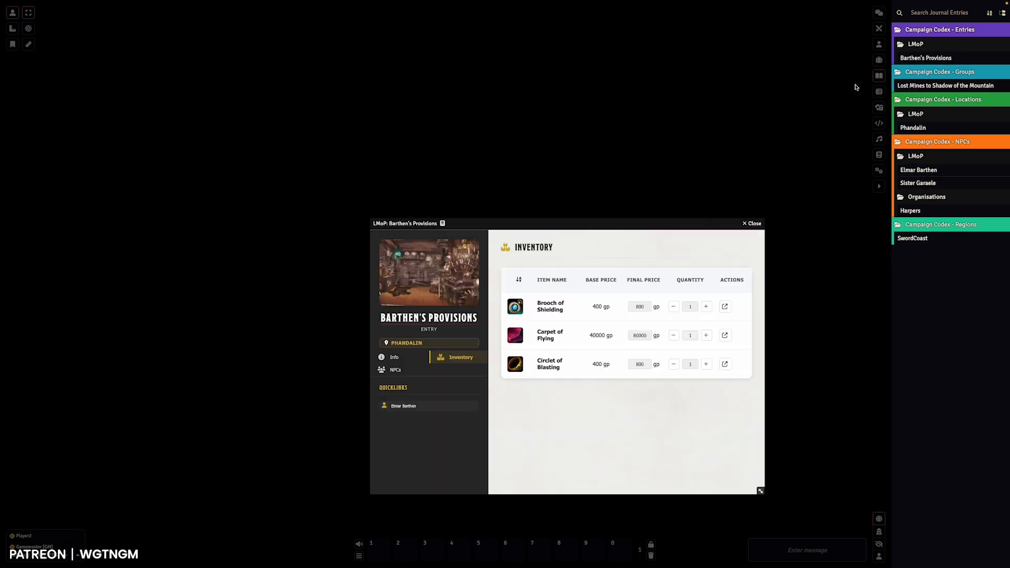
pyautogui.click(919, 170)
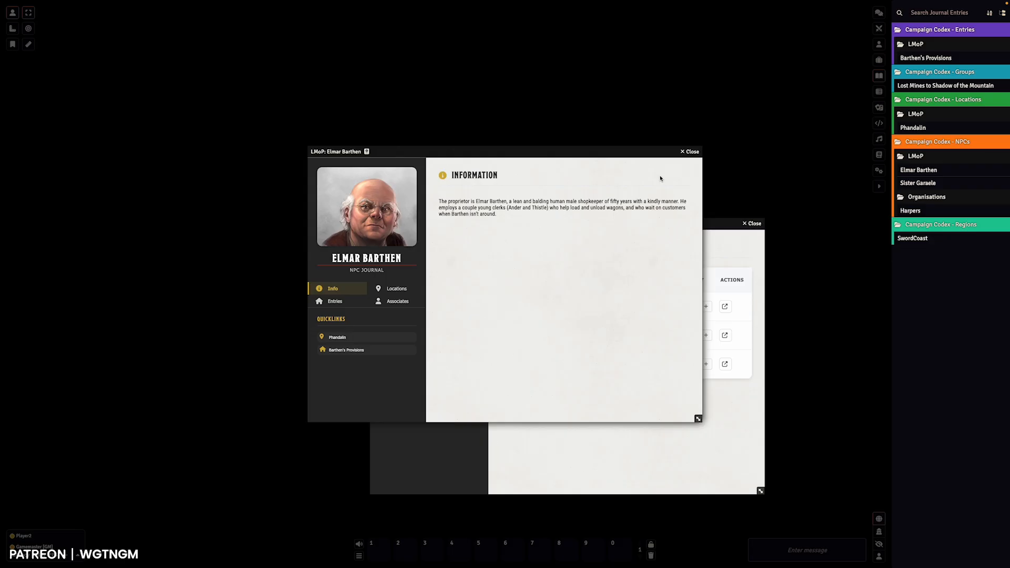
pyautogui.click(690, 152)
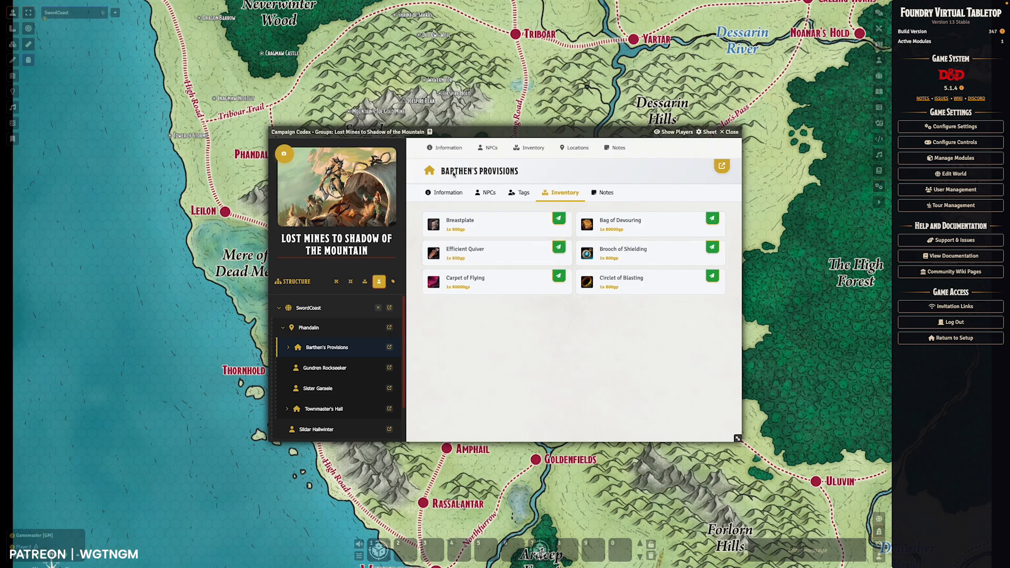
# - In the Gamemaster's client, show the group's own information page and bring back the list of journal entries
pyautogui.click(445, 148)
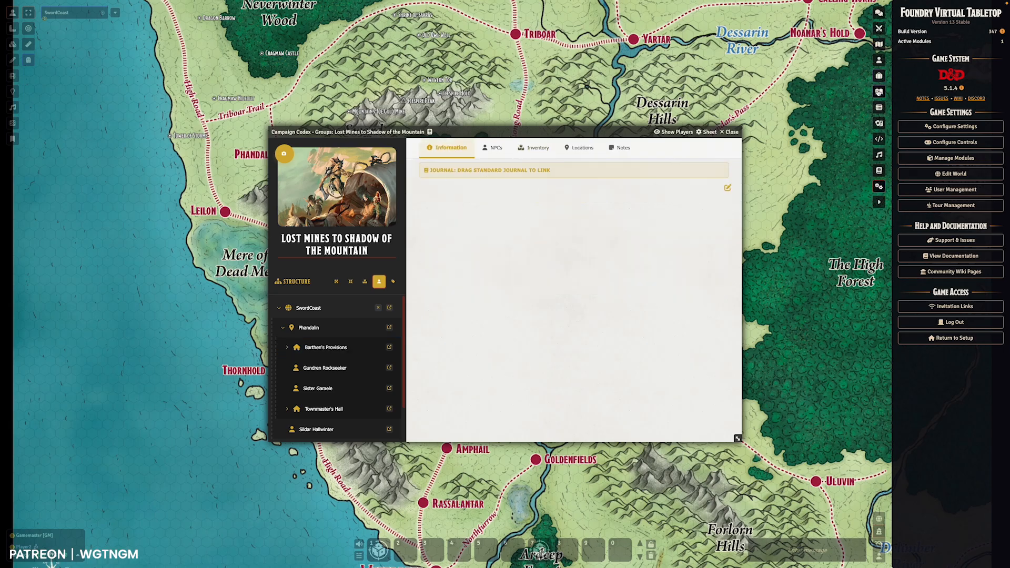
pyautogui.click(878, 90)
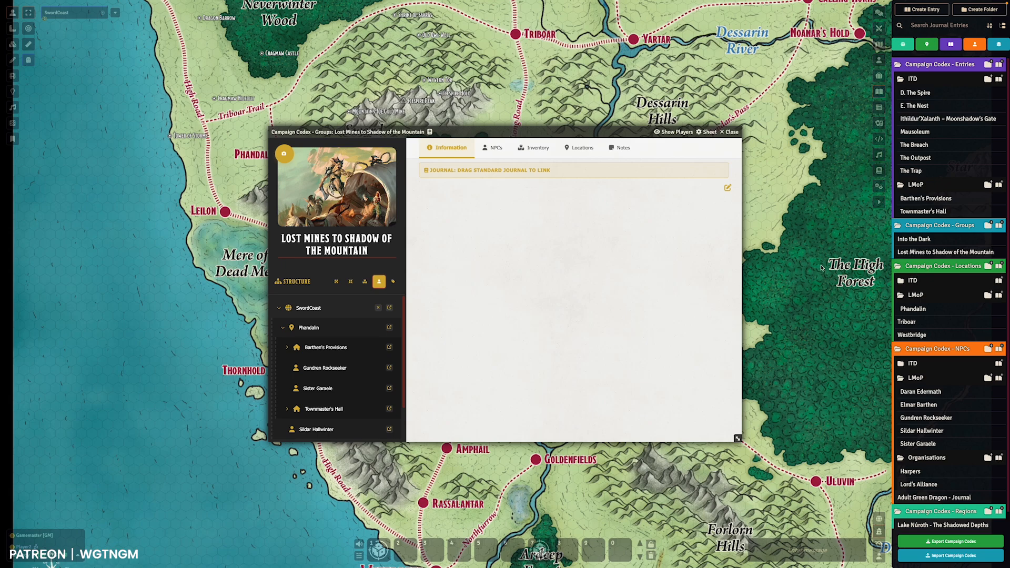